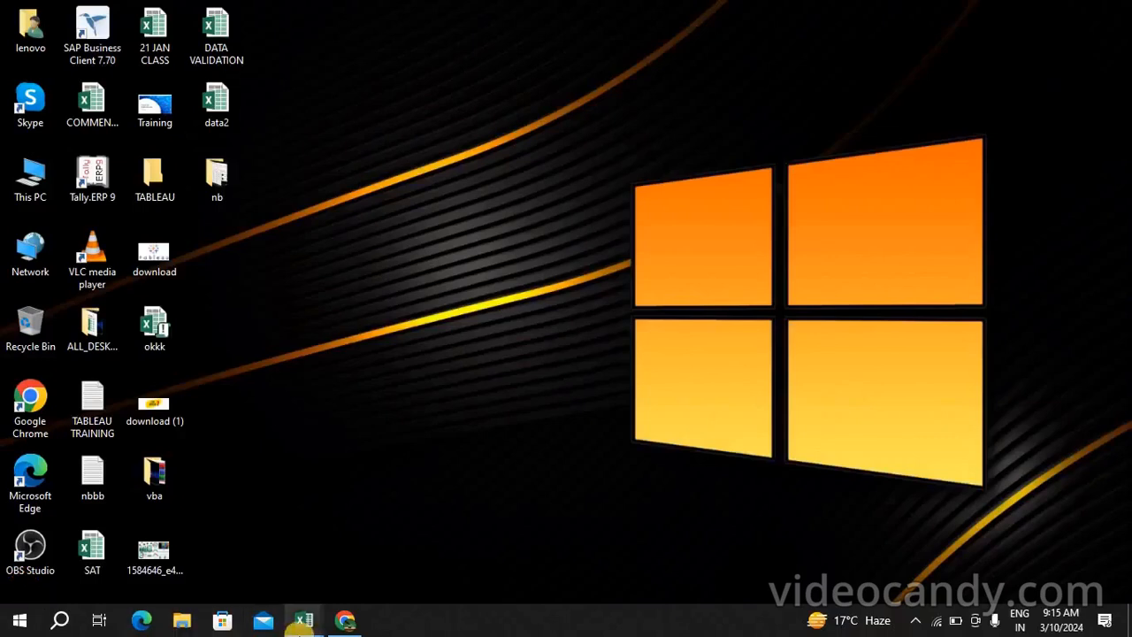
# Step: Switch to the Book2 workbook in Excel and fill cell D4 with the current light orange colour
pyautogui.moveTo(299, 624)
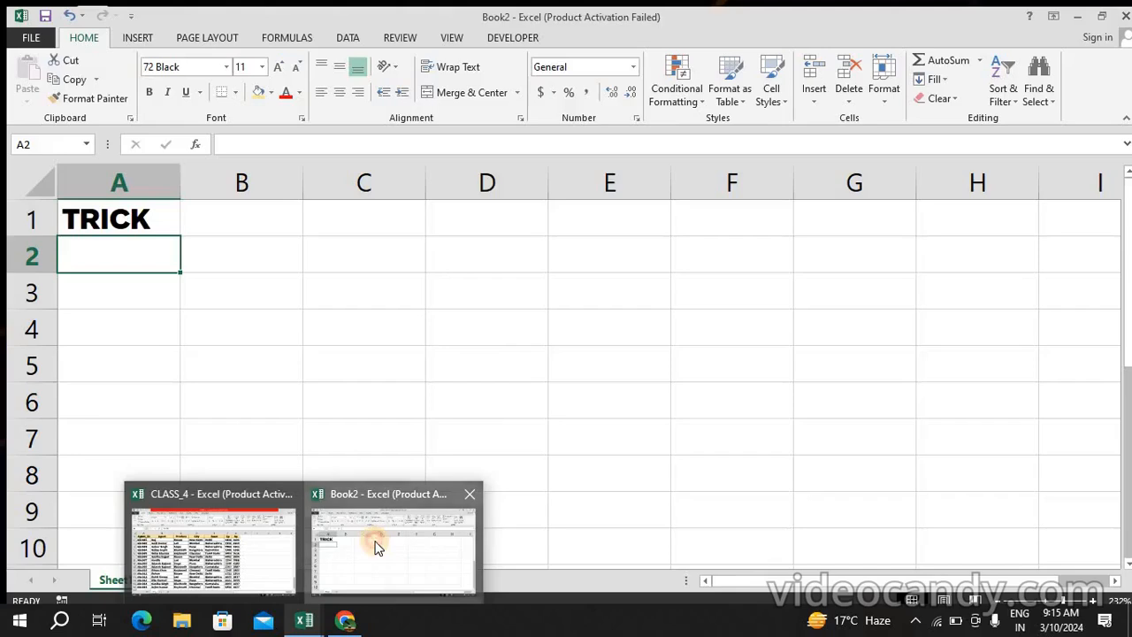
pyautogui.click(374, 540)
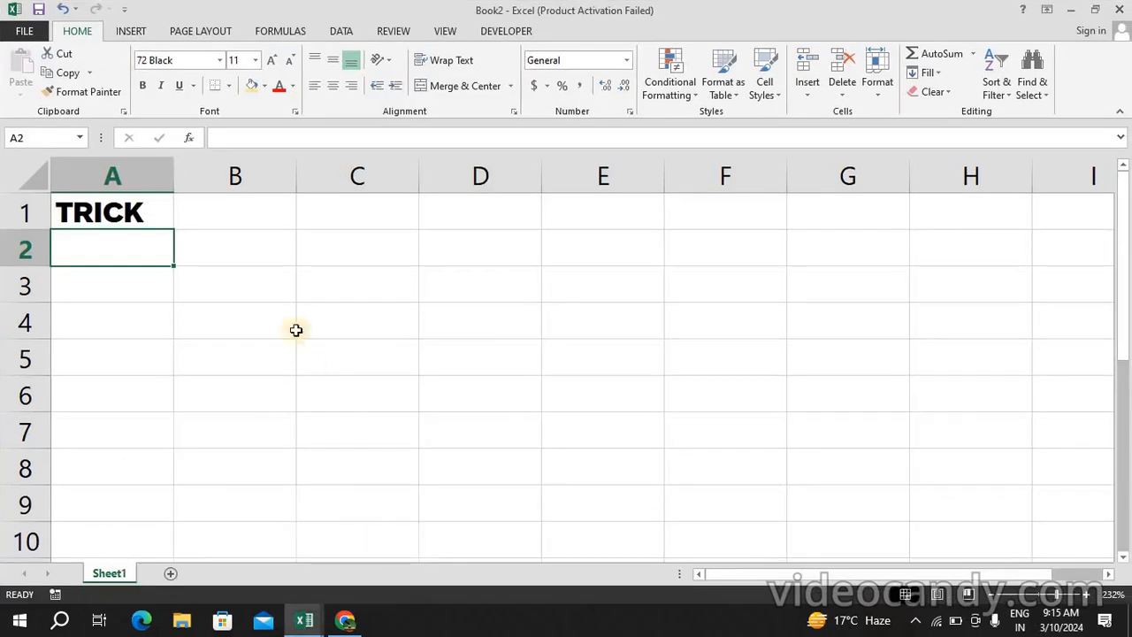
pyautogui.click(124, 210)
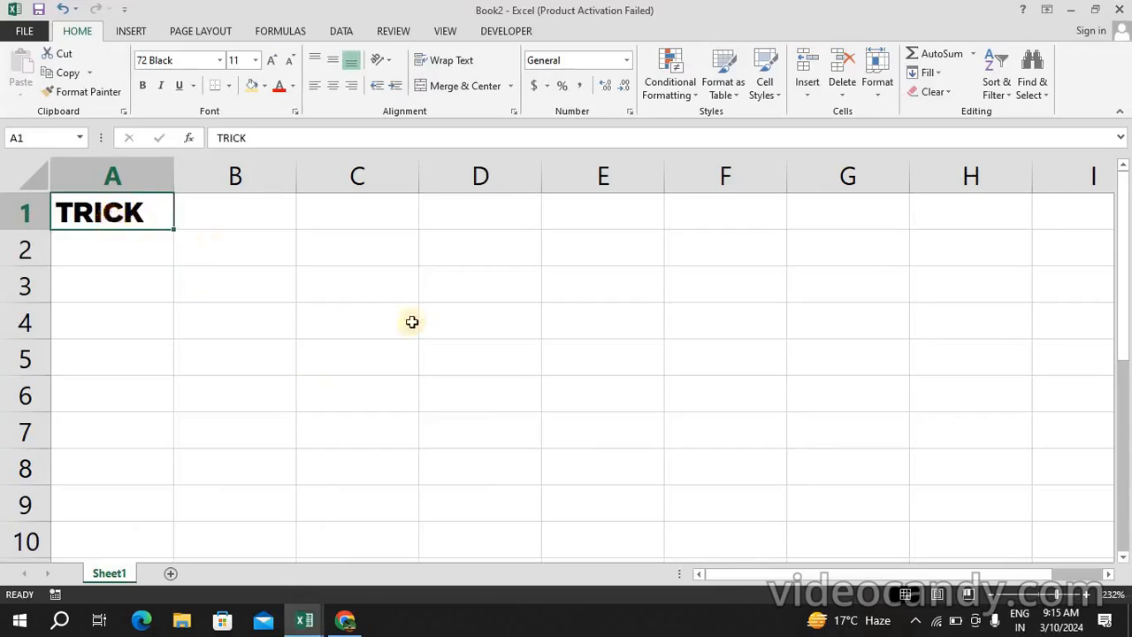
pyautogui.click(456, 316)
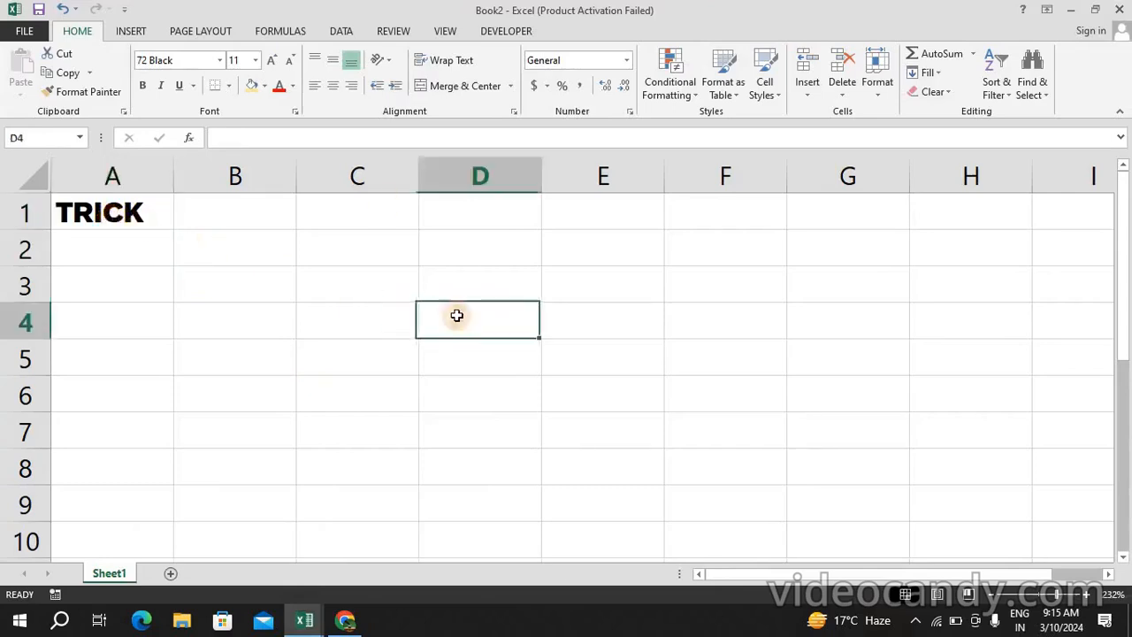
pyautogui.click(251, 85)
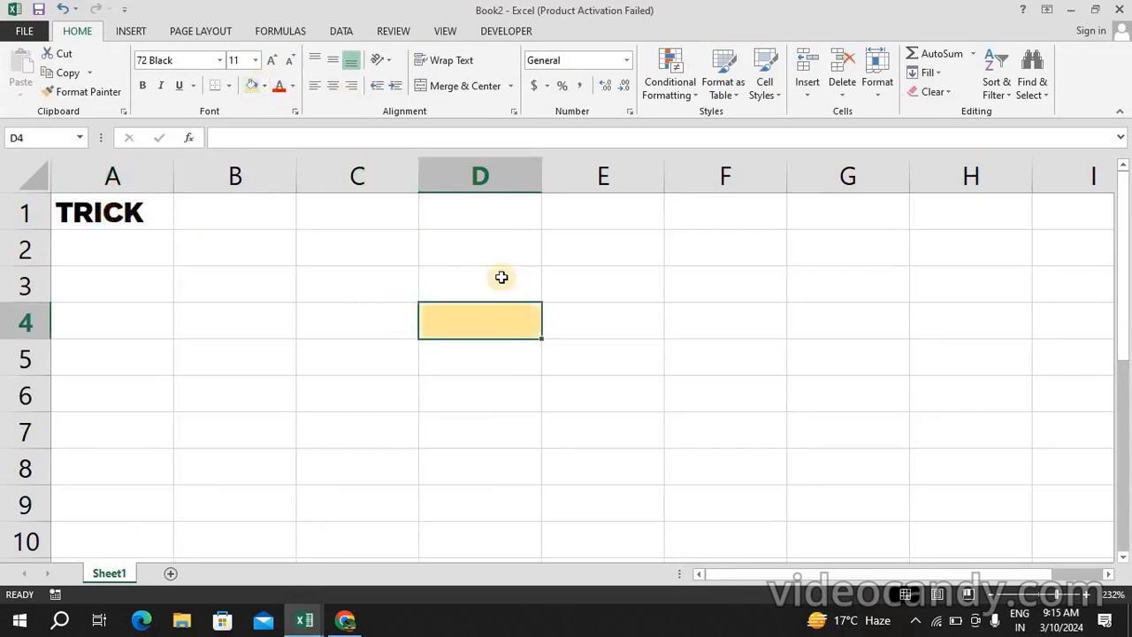
# Step: Enter the label COPY in cell A5
pyautogui.click(137, 207)
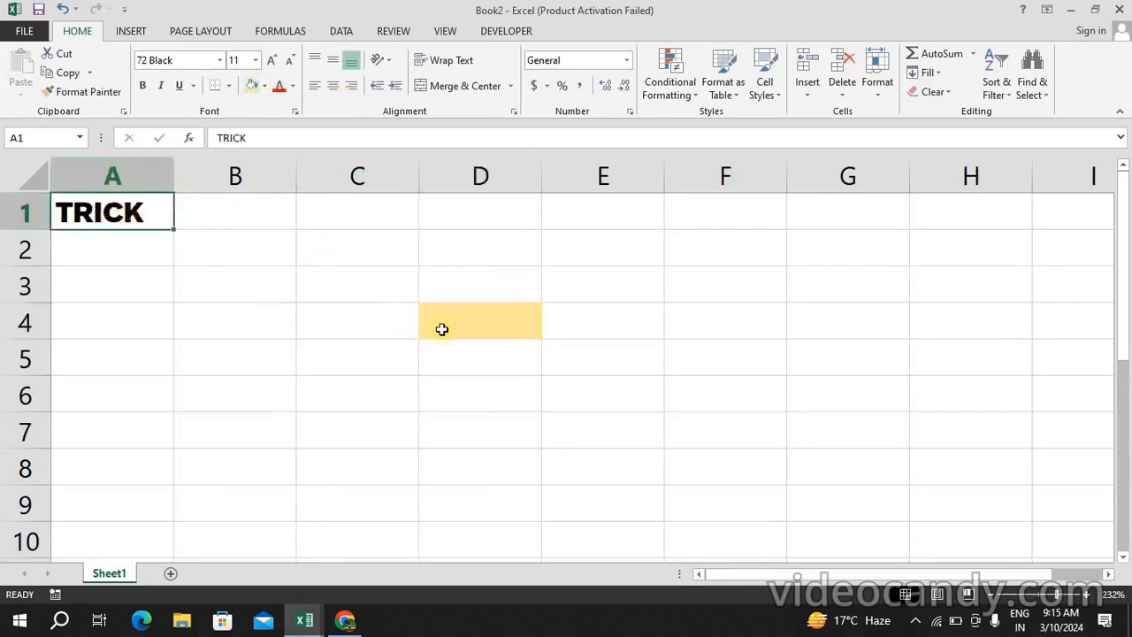
pyautogui.click(484, 329)
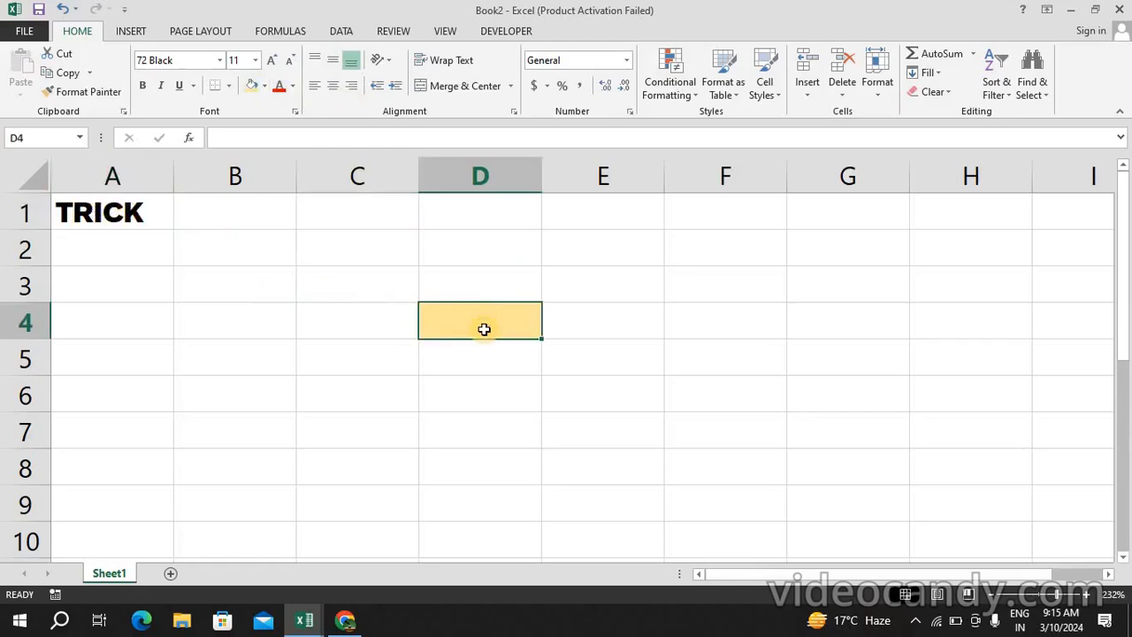
pyautogui.press('Left')
pyautogui.press('Left')
pyautogui.press('Left')
pyautogui.press('Down')
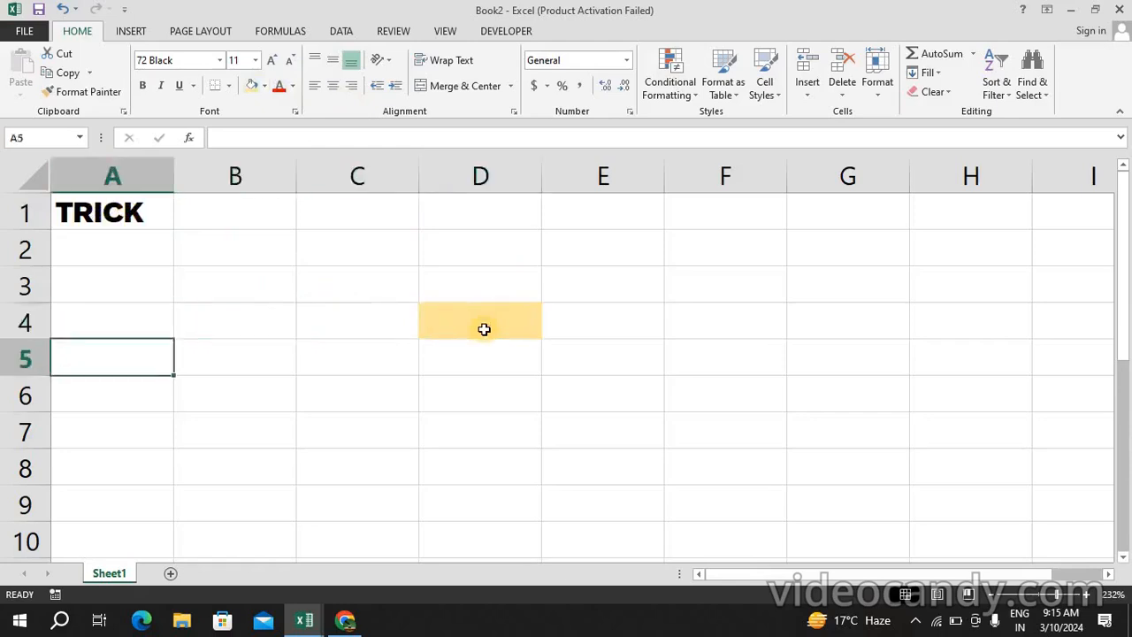
pyautogui.write('COPY')
pyautogui.press('Return')
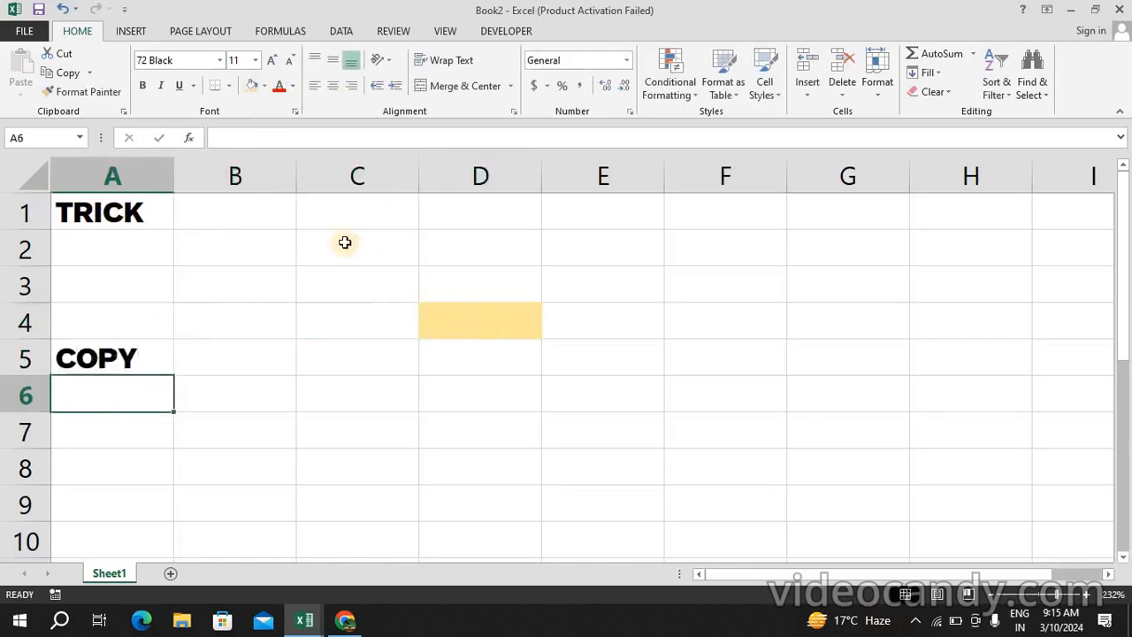
# Step: Enter the formula =A1 in the shaded cell D4 to copy the content of A1
pyautogui.click(171, 213)
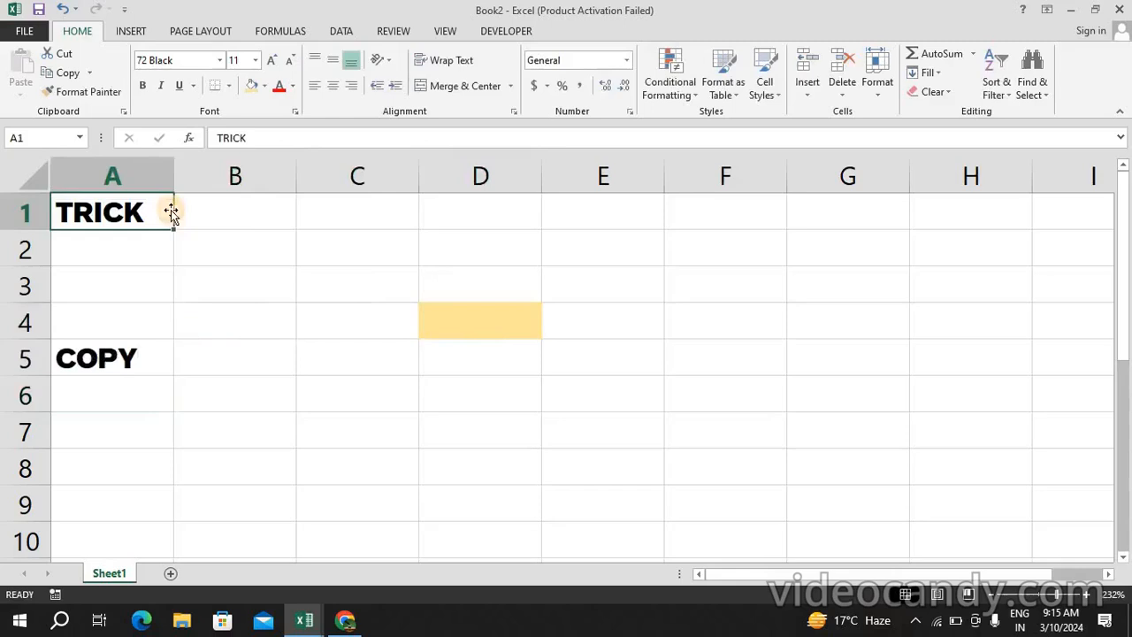
pyautogui.click(506, 344)
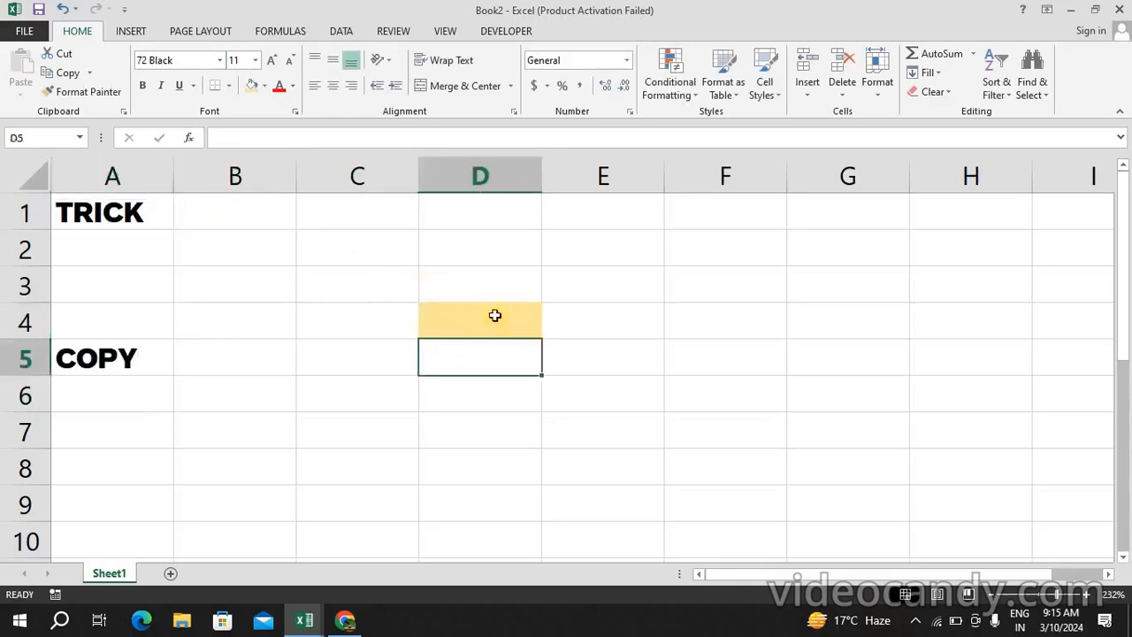
pyautogui.click(495, 316)
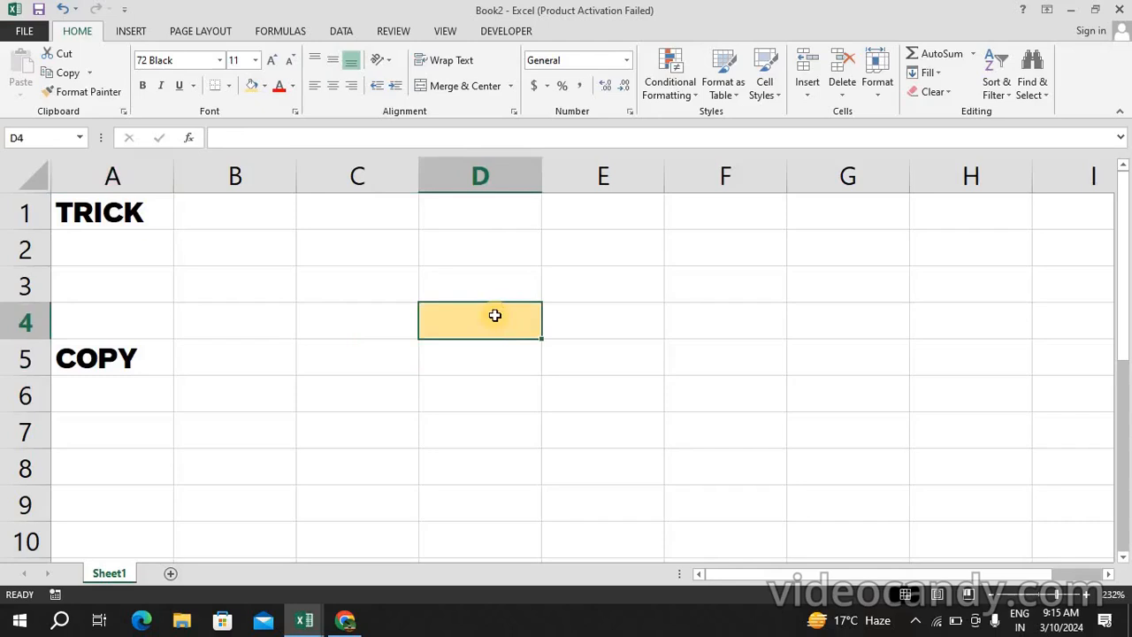
pyautogui.write('=')
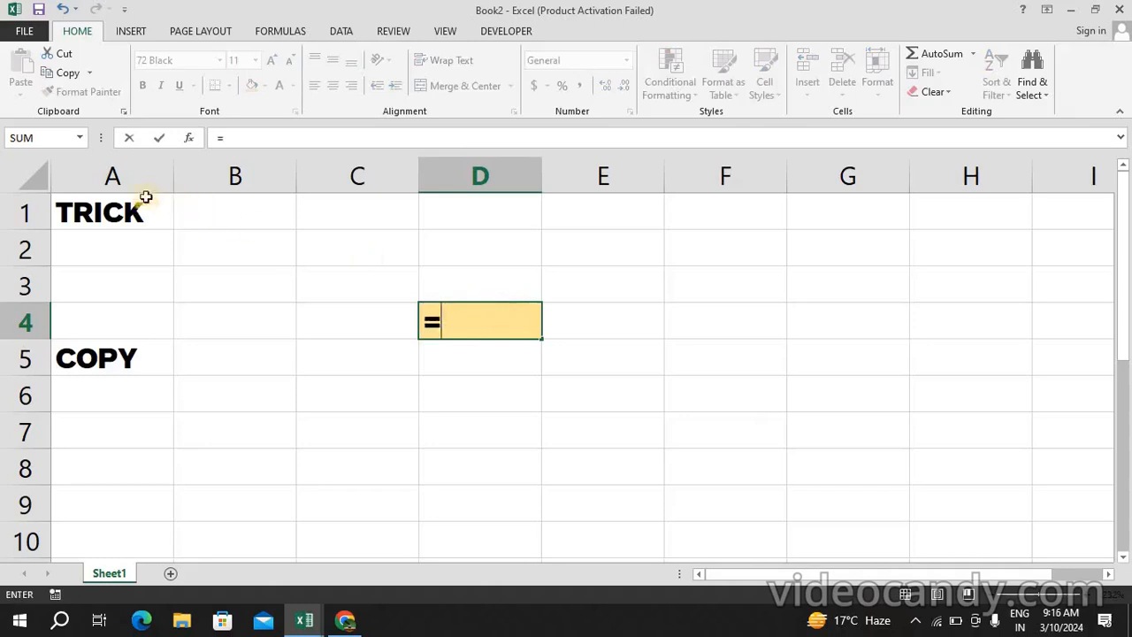
pyautogui.click(128, 200)
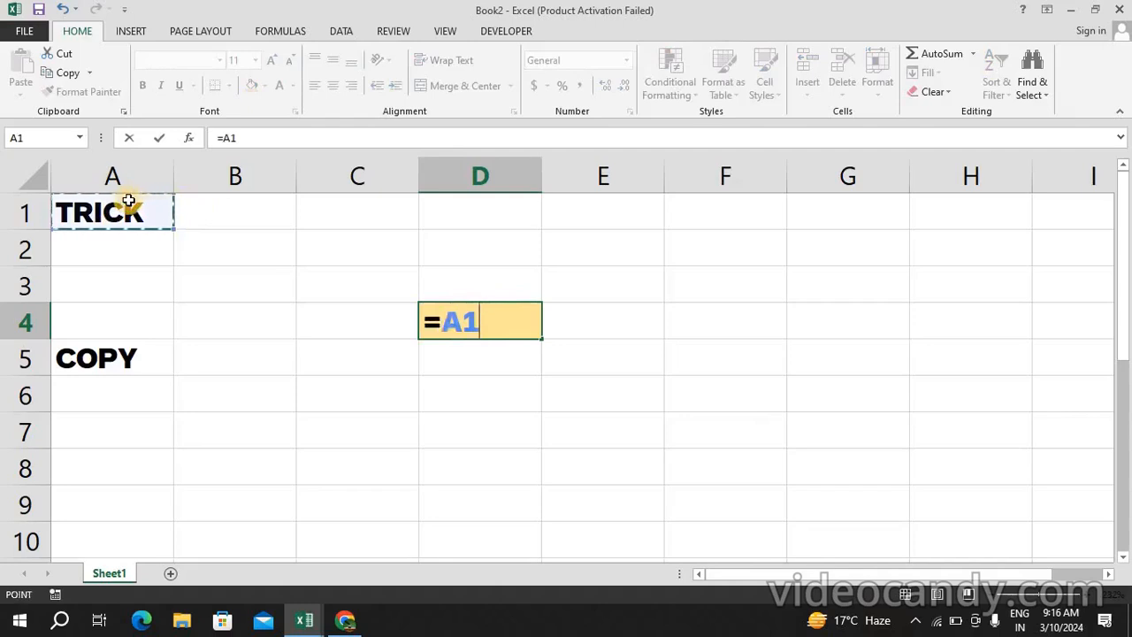
pyautogui.press('Return')
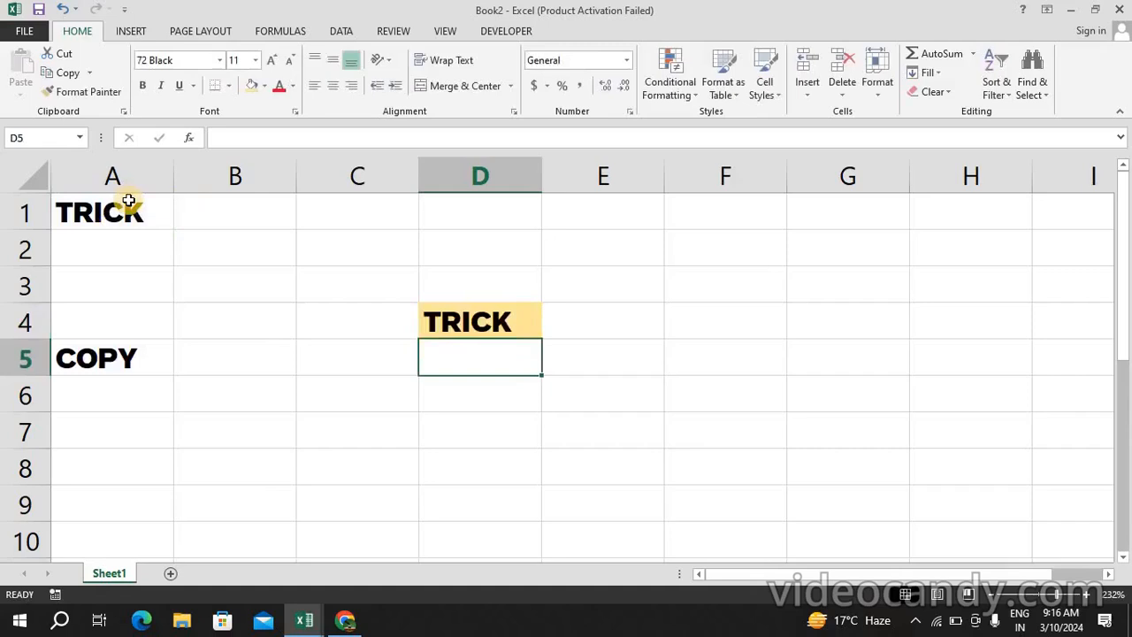
# Step: Replace the text in cell A1 with 89 and check the linked formula in D4
pyautogui.press('Up')
pyautogui.press('Up')
pyautogui.press('Up')
pyautogui.press('Up')
pyautogui.press('Left')
pyautogui.press('Left')
pyautogui.press('Left')
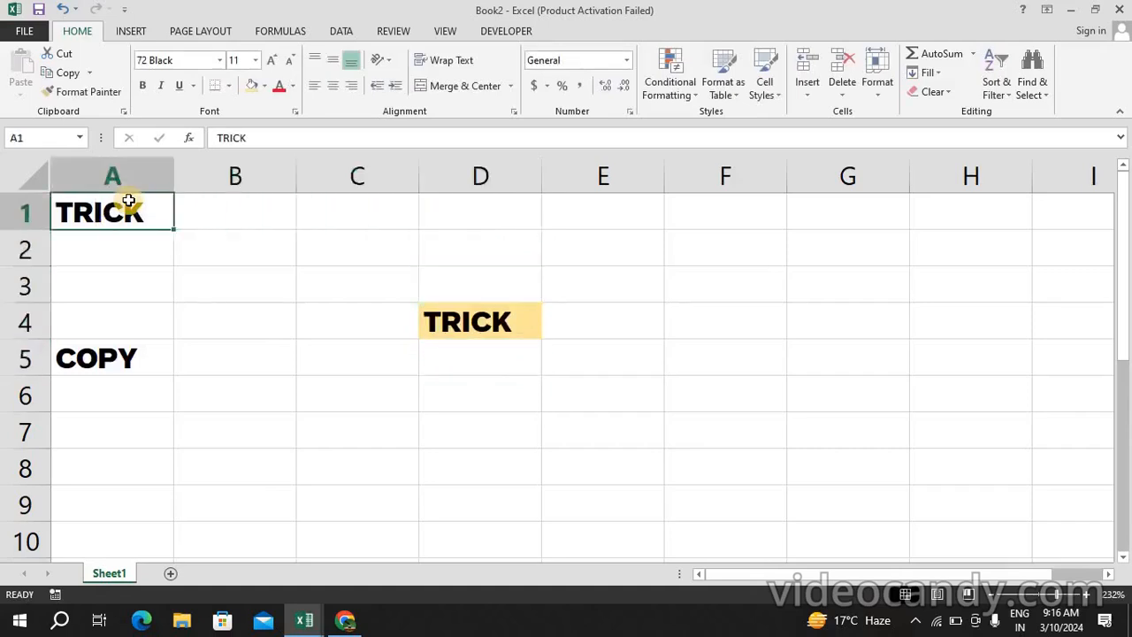
pyautogui.write('89')
pyautogui.press('Return')
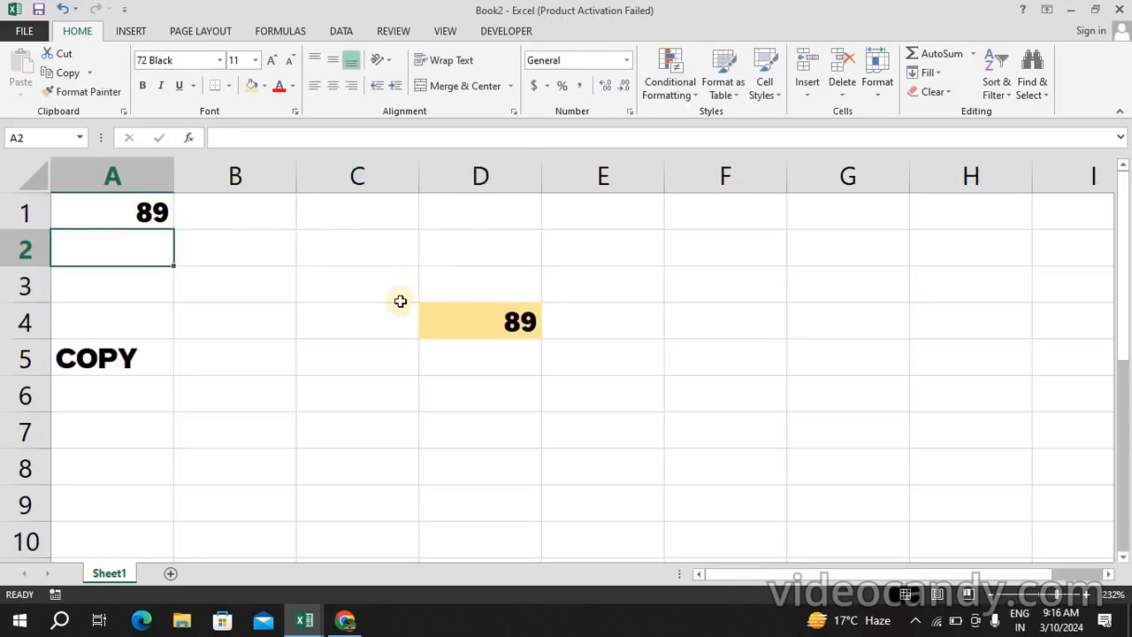
pyautogui.doubleClick(478, 322)
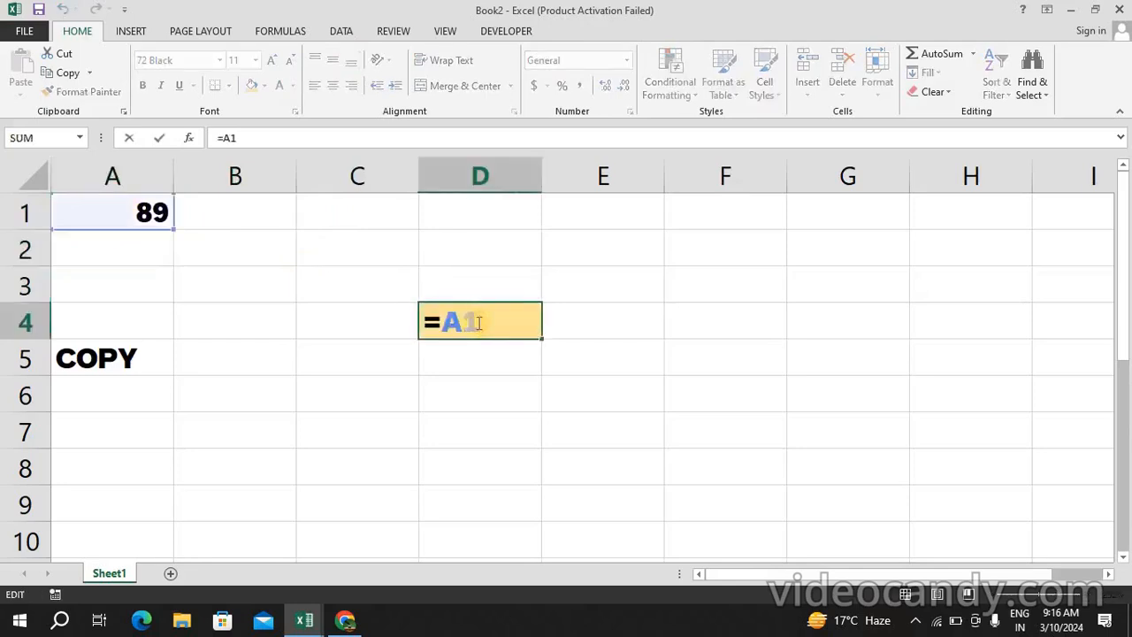
pyautogui.press('Return')
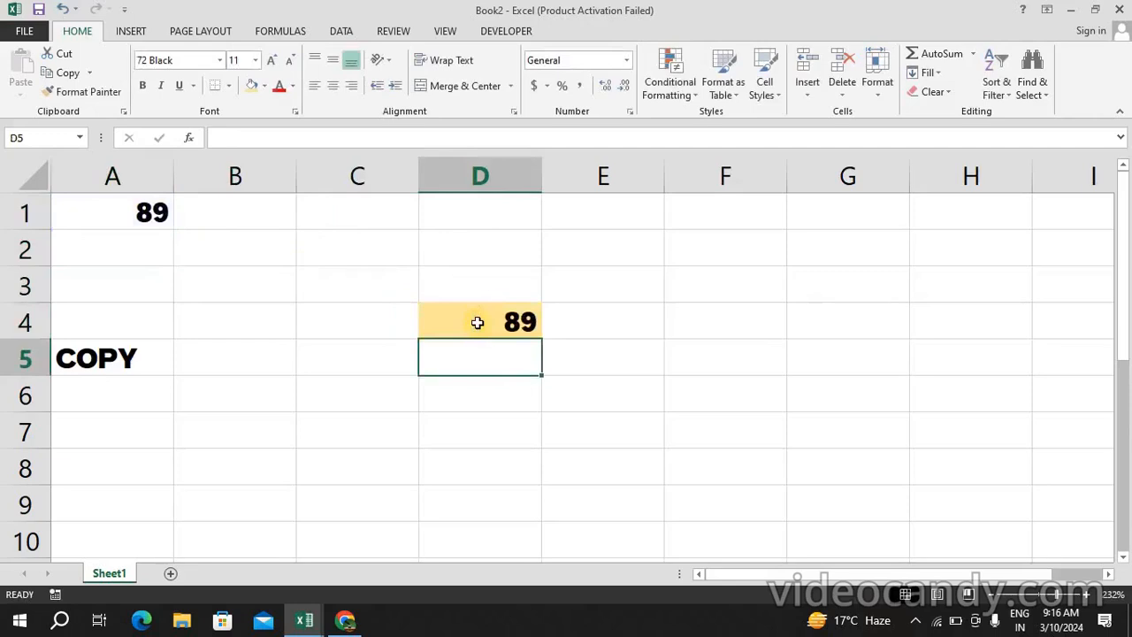
# Step: Enter a CELL formula in D5 with the info type "contents" and A1 as the reference
pyautogui.write('=CELL')
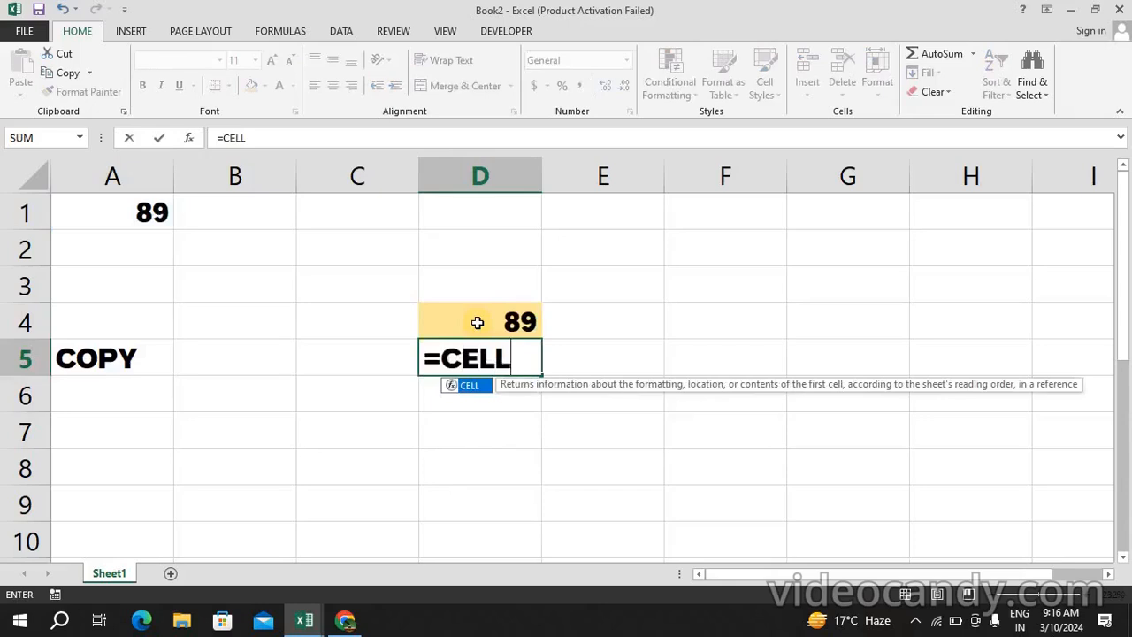
pyautogui.write('(')
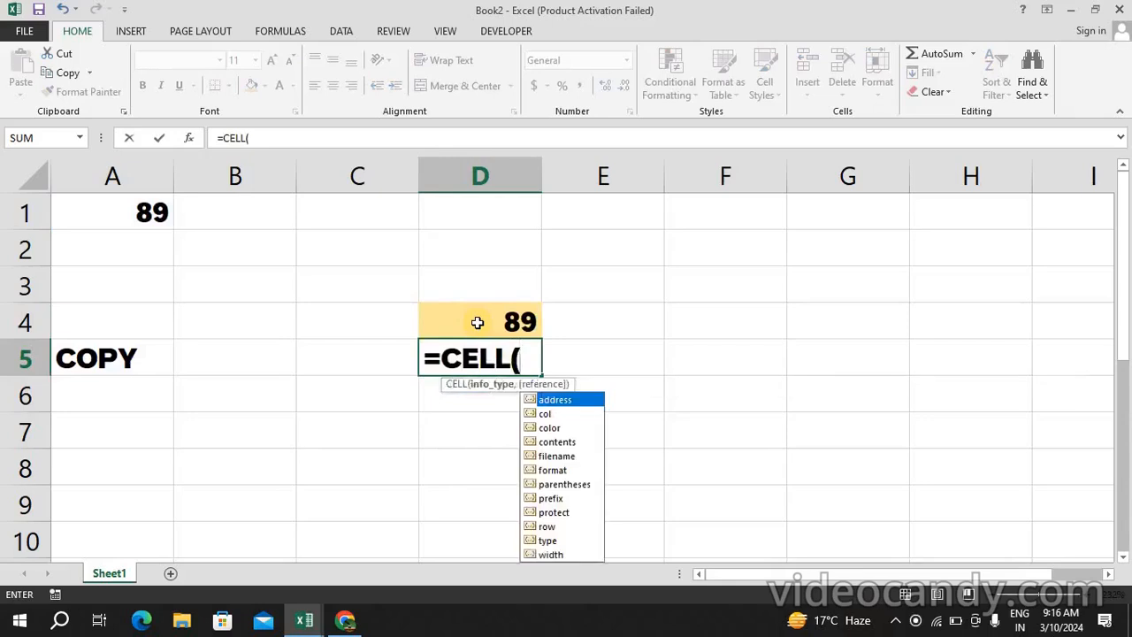
pyautogui.press('Down')
pyautogui.press('Down')
pyautogui.press('Down')
pyautogui.press('Down')
pyautogui.press('Down')
pyautogui.press('Down')
pyautogui.press('Down')
pyautogui.press('Down')
pyautogui.press('Down')
pyautogui.press('Down')
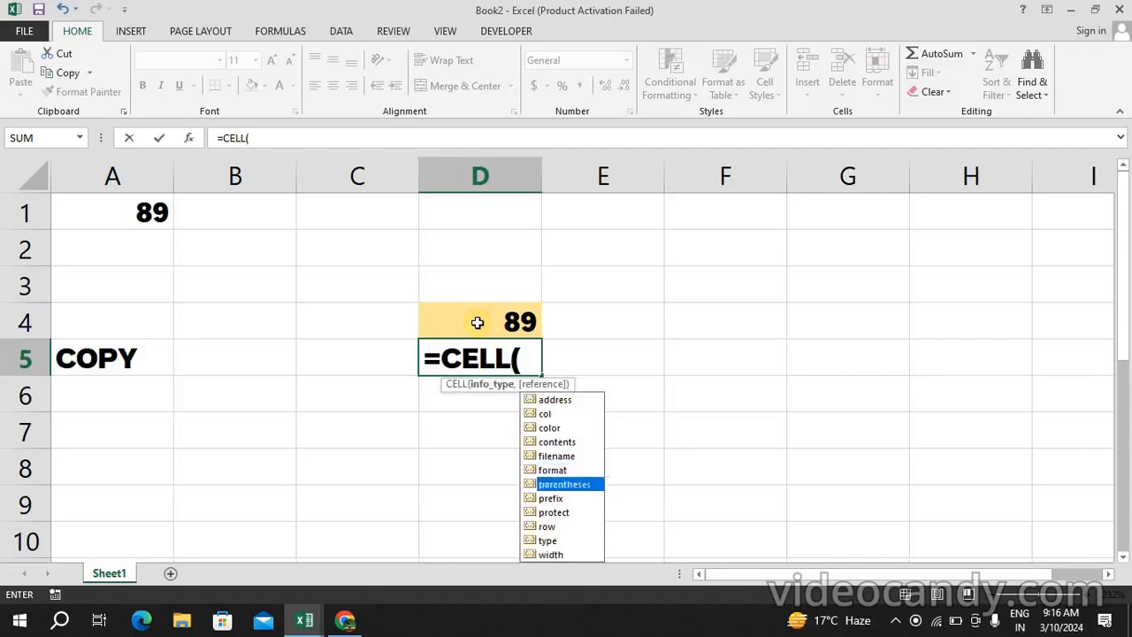
pyautogui.press('Down')
pyautogui.press('Up')
pyautogui.press('Up')
pyautogui.press('Up')
pyautogui.press('Up')
pyautogui.press('Up')
pyautogui.press('Up')
pyautogui.press('Up')
pyautogui.press('Up')
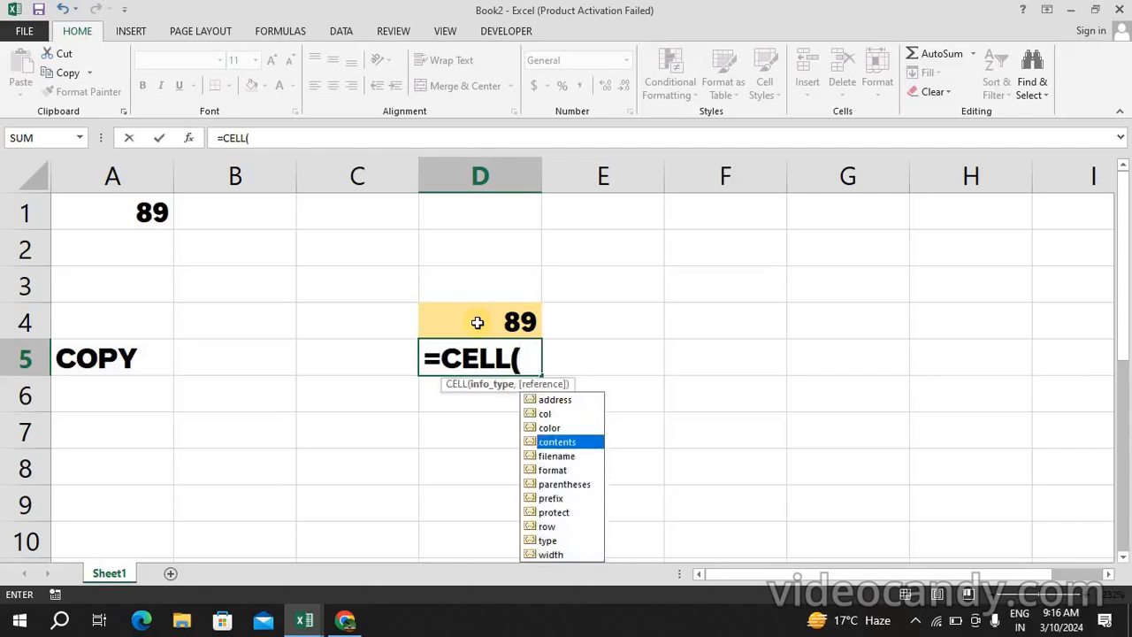
pyautogui.press('Tab')
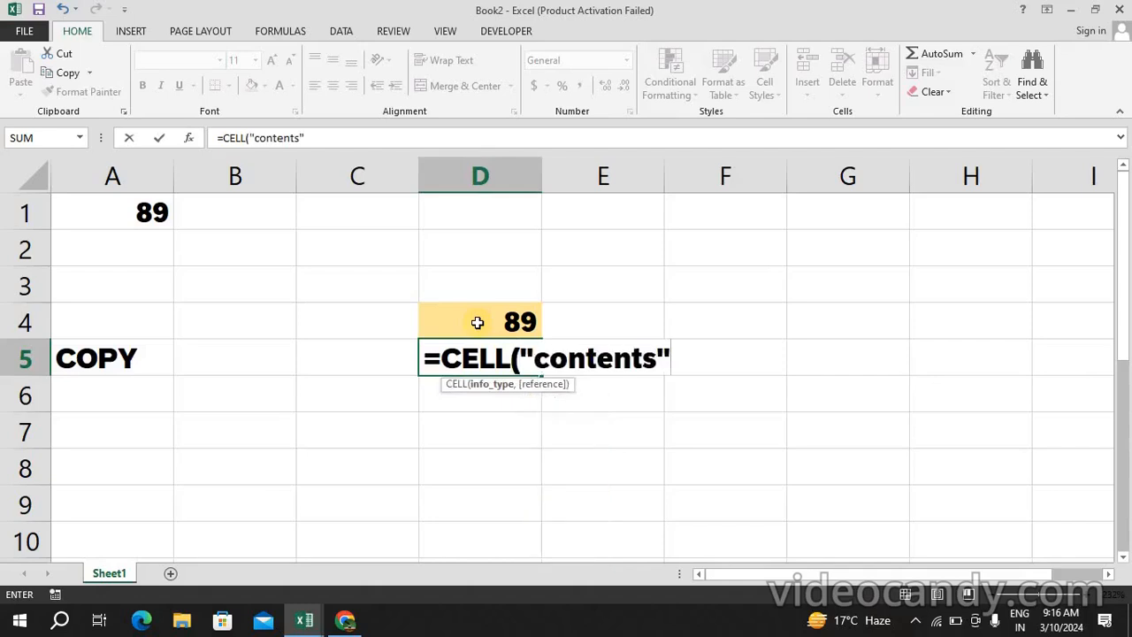
pyautogui.write(',')
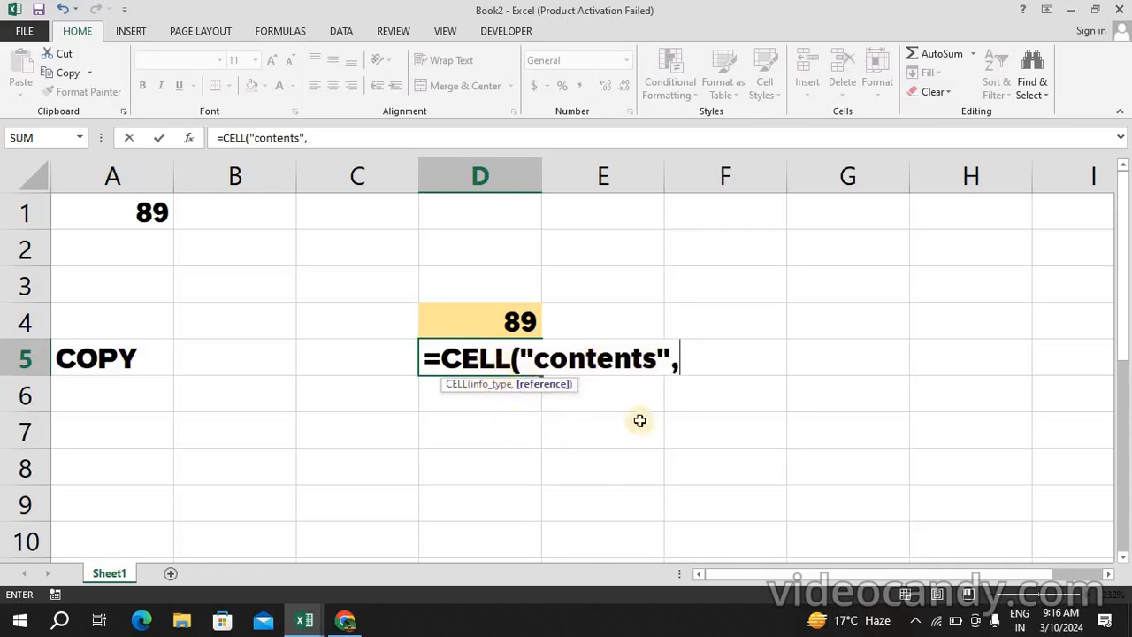
pyautogui.click(141, 223)
pyautogui.press('Return')
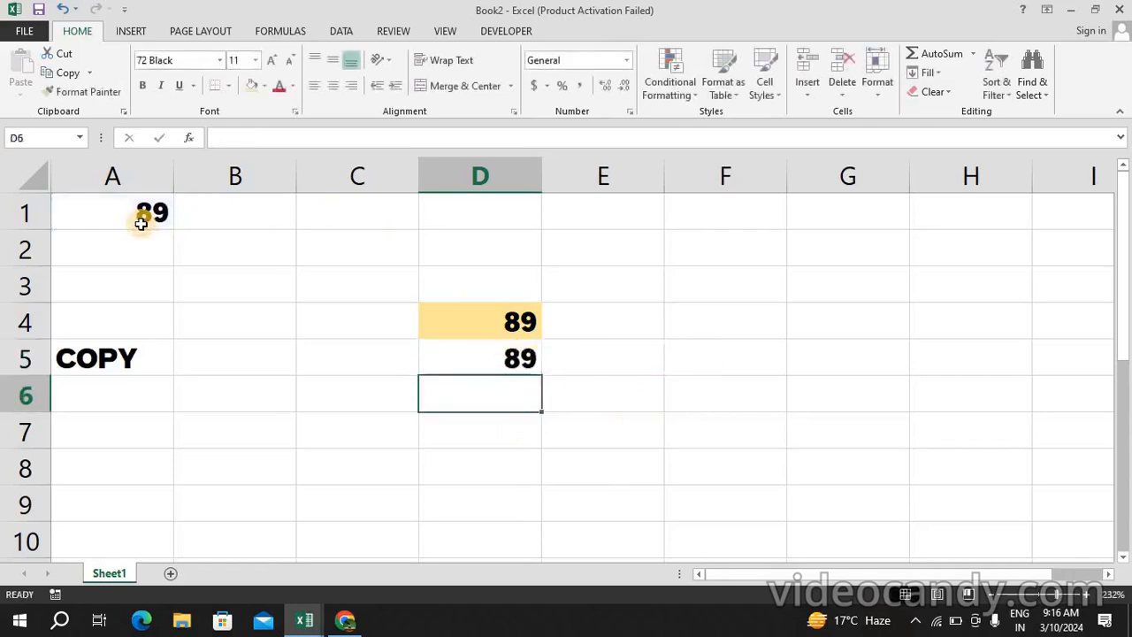
# Step: Set cell A1 to the text TRICK
pyautogui.press('Up')
pyautogui.press('Up')
pyautogui.press('Up')
pyautogui.press('Up')
pyautogui.press('Up')
pyautogui.press('Left')
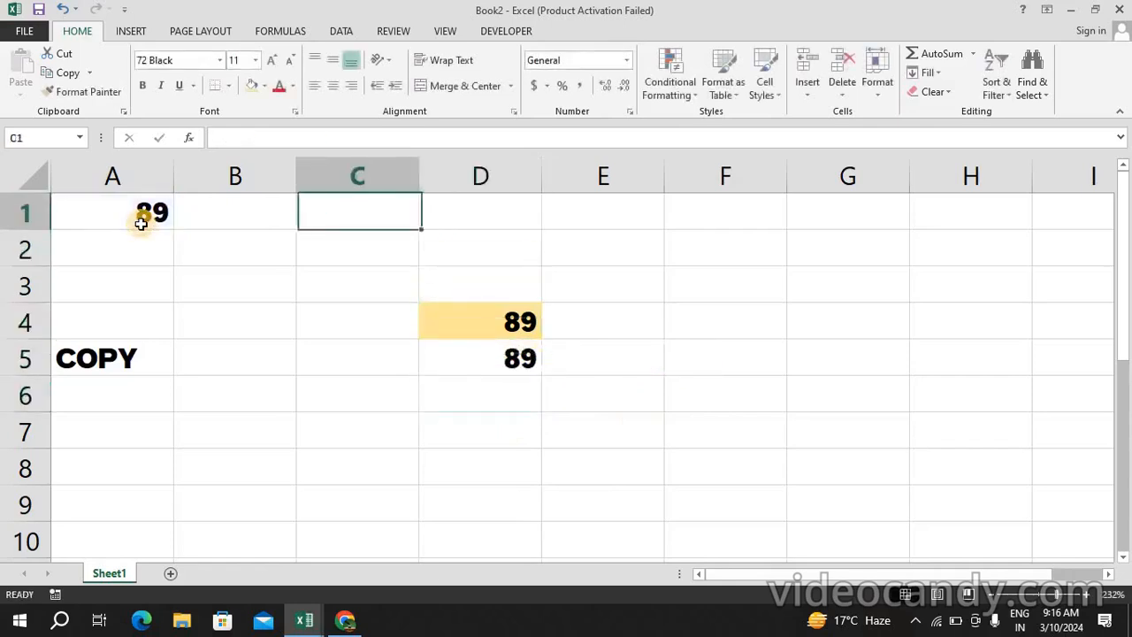
pyautogui.press('Left')
pyautogui.press('Left')
pyautogui.write('TRCI')
pyautogui.press('BackSpace')
pyautogui.press('BackSpace')
pyautogui.write('ICK')
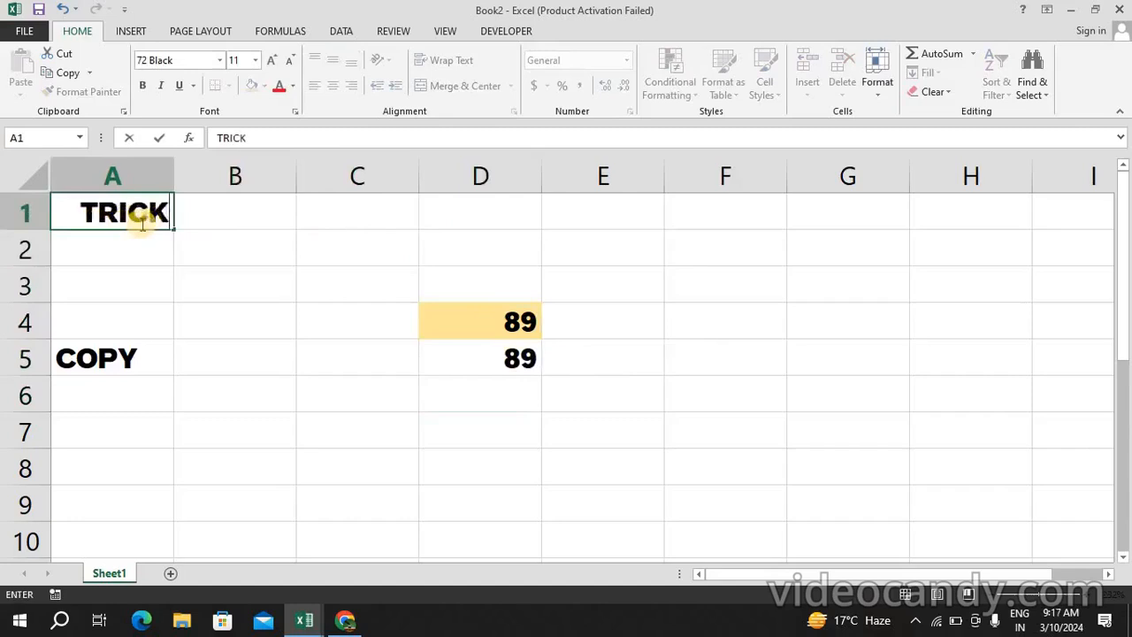
pyautogui.press('Return')
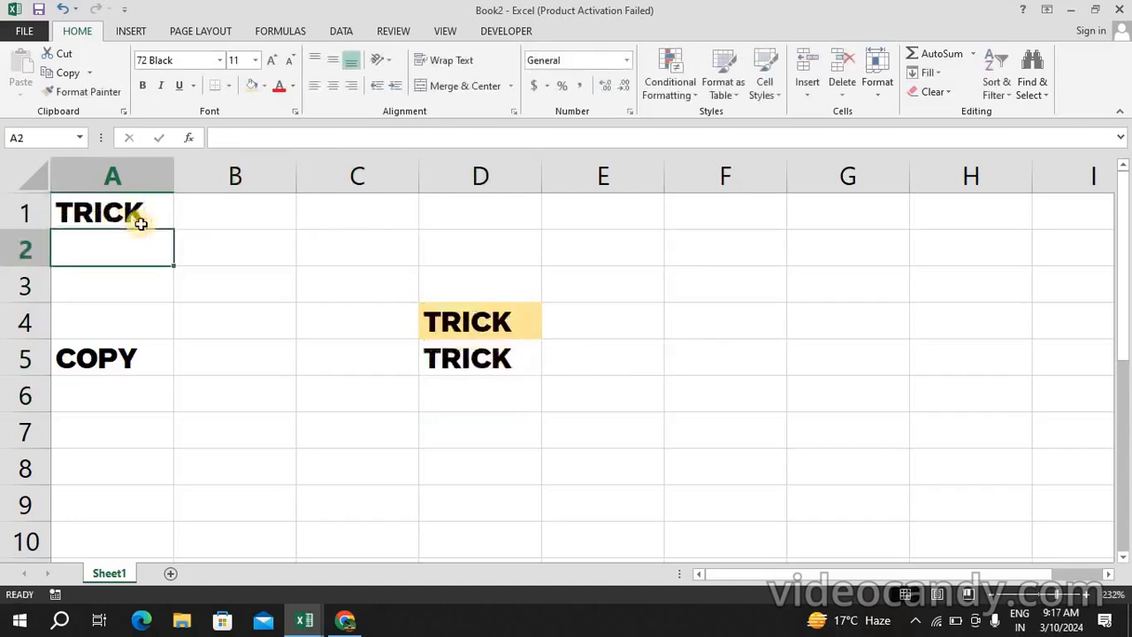
# Step: Examine the formulas in cells D4 and D5, leaving both as they are
pyautogui.doubleClick(485, 319)
pyautogui.press('Return')
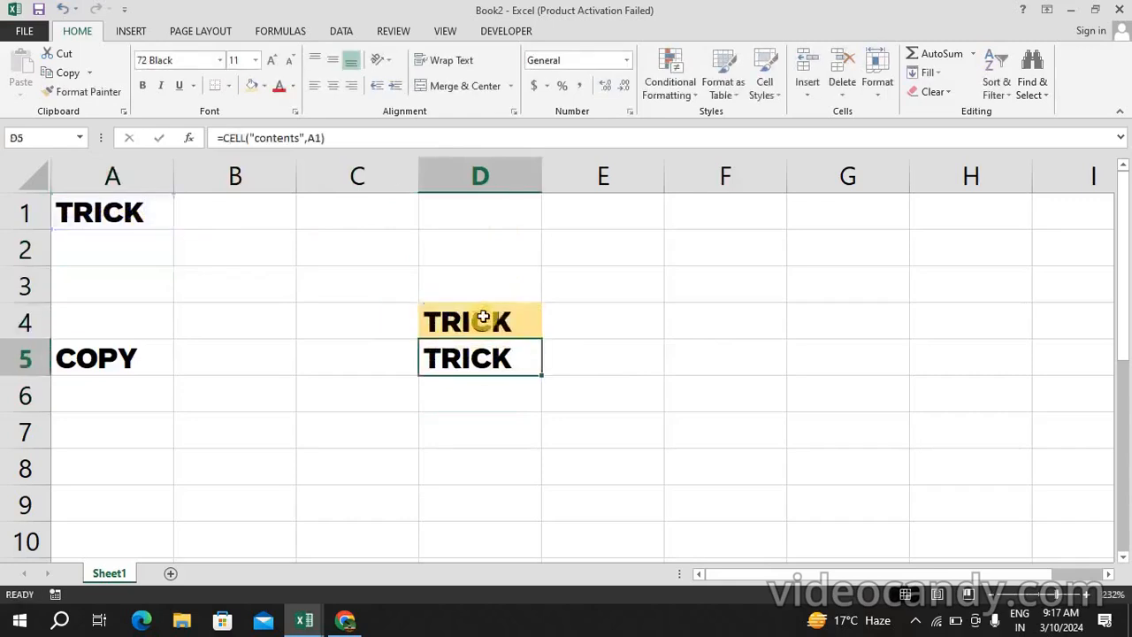
pyautogui.doubleClick(519, 367)
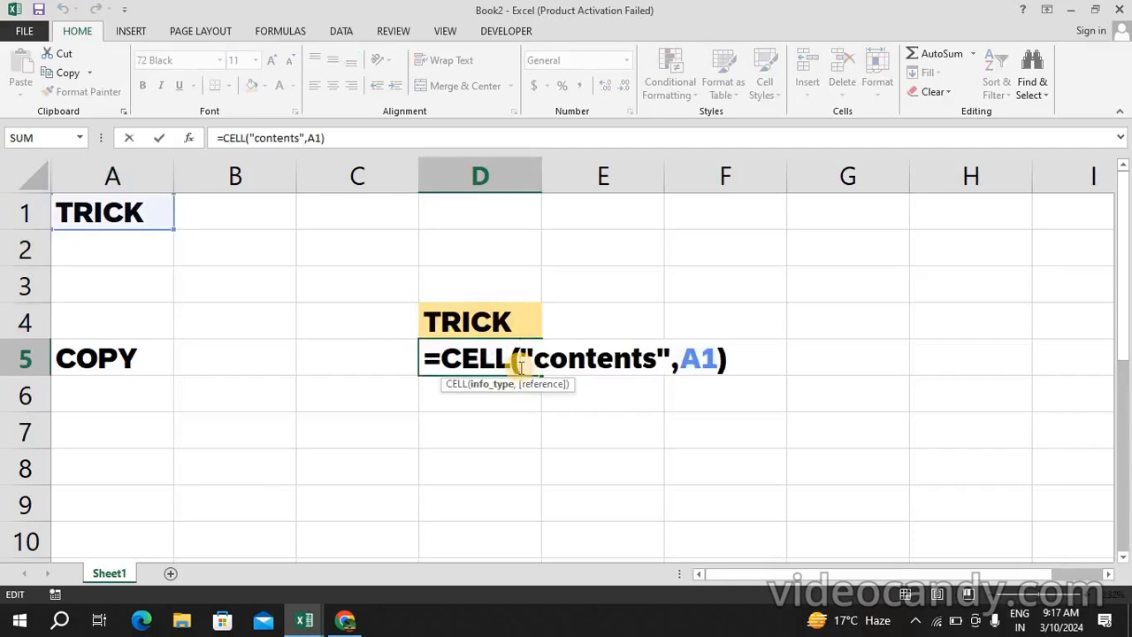
pyautogui.click(915, 618)
pyautogui.click(912, 543)
pyautogui.click(914, 555)
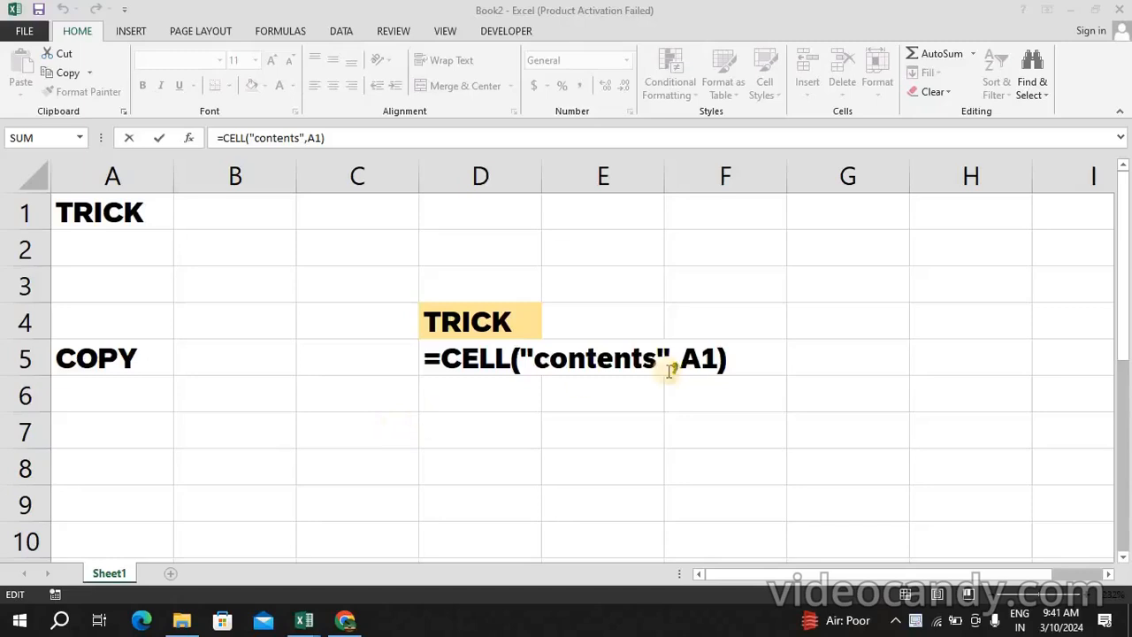
pyautogui.click(725, 359)
pyautogui.press('Return')
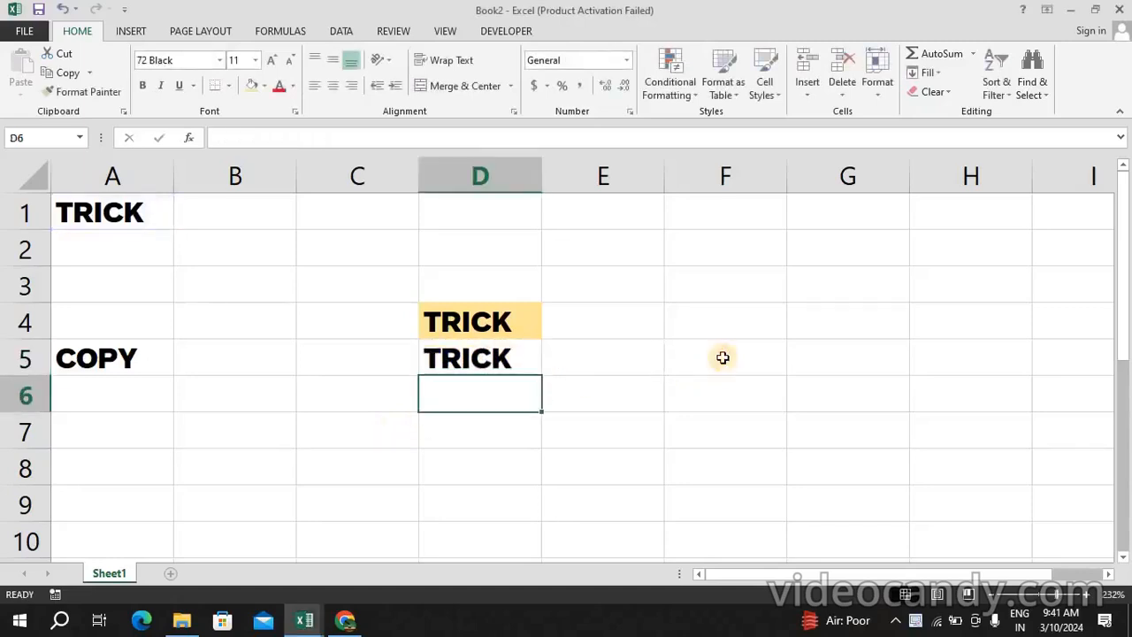
# Step: Enter a CONCATENATE formula in cell D6 with A1 as its only text argument
pyautogui.write('=')
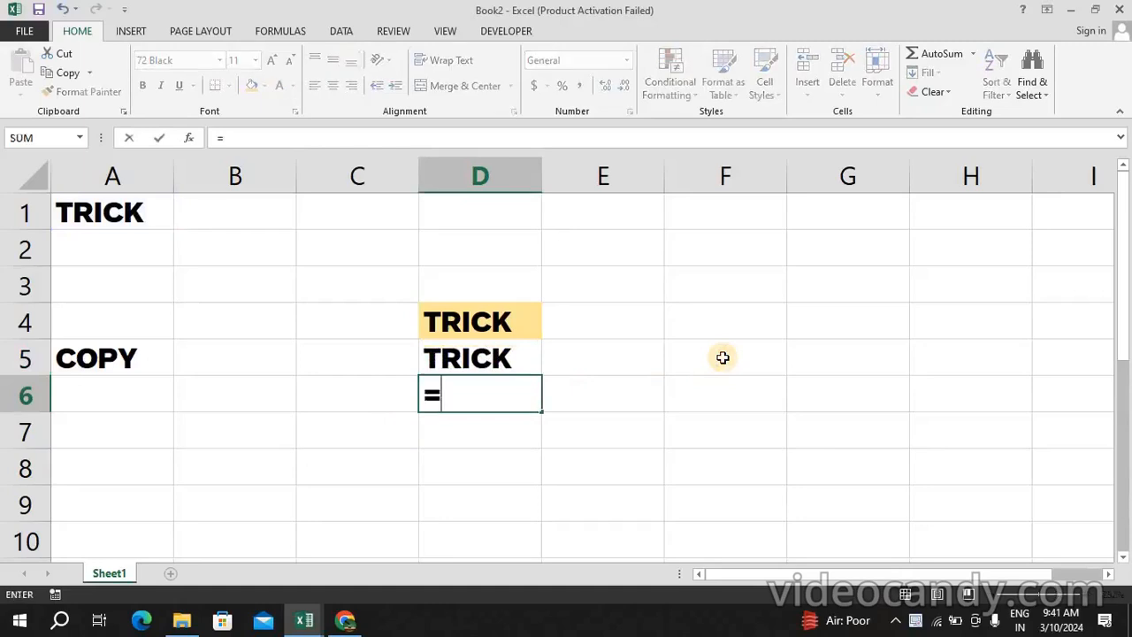
pyautogui.write('CONCATENATE(')
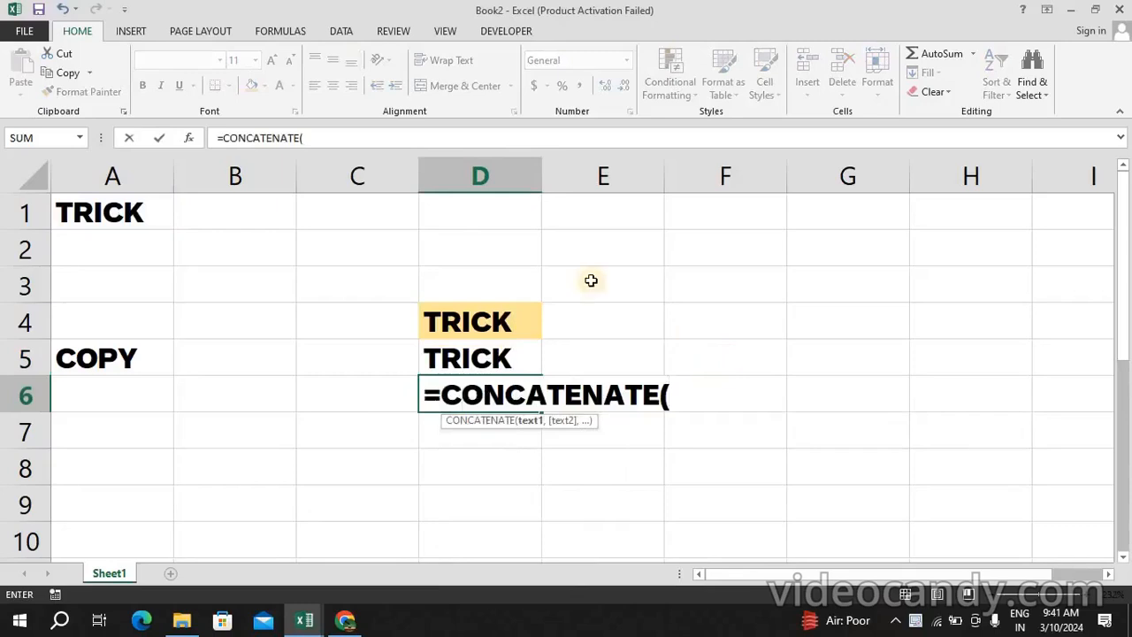
pyautogui.click(145, 210)
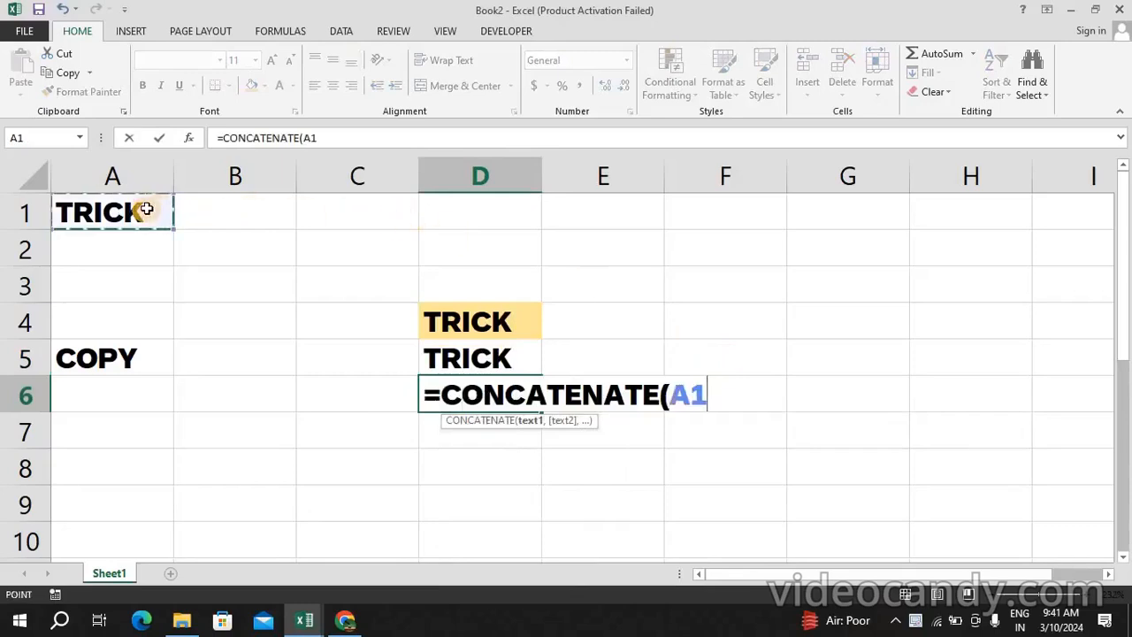
pyautogui.press('Return')
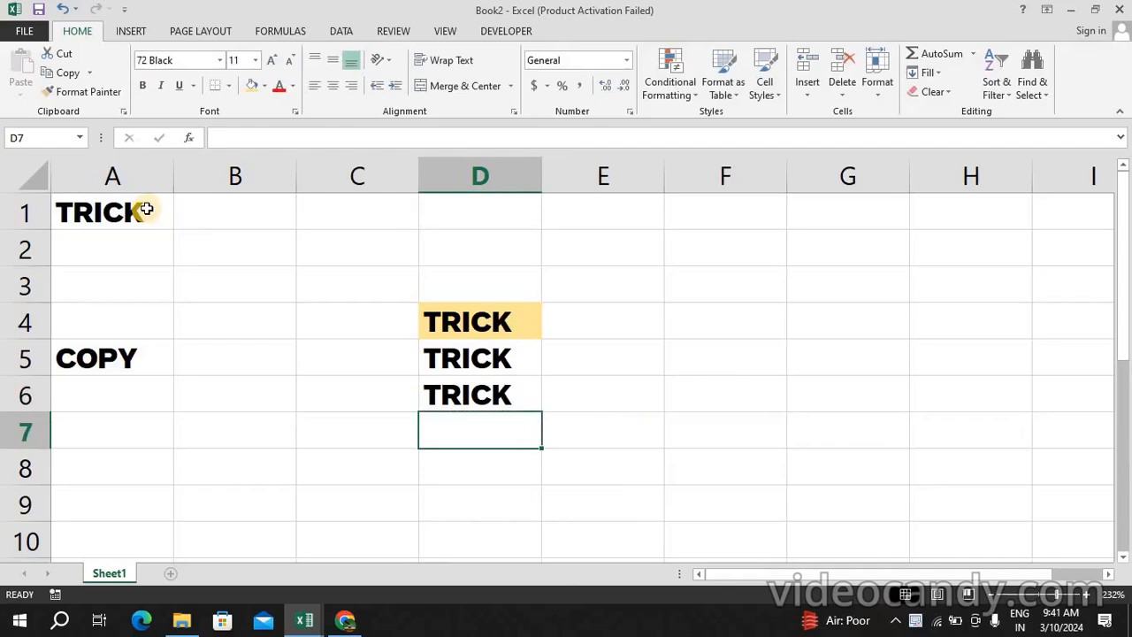
# Step: Enter the formula =IF(A1="","",A1) in cell D7
pyautogui.write('=IF(')
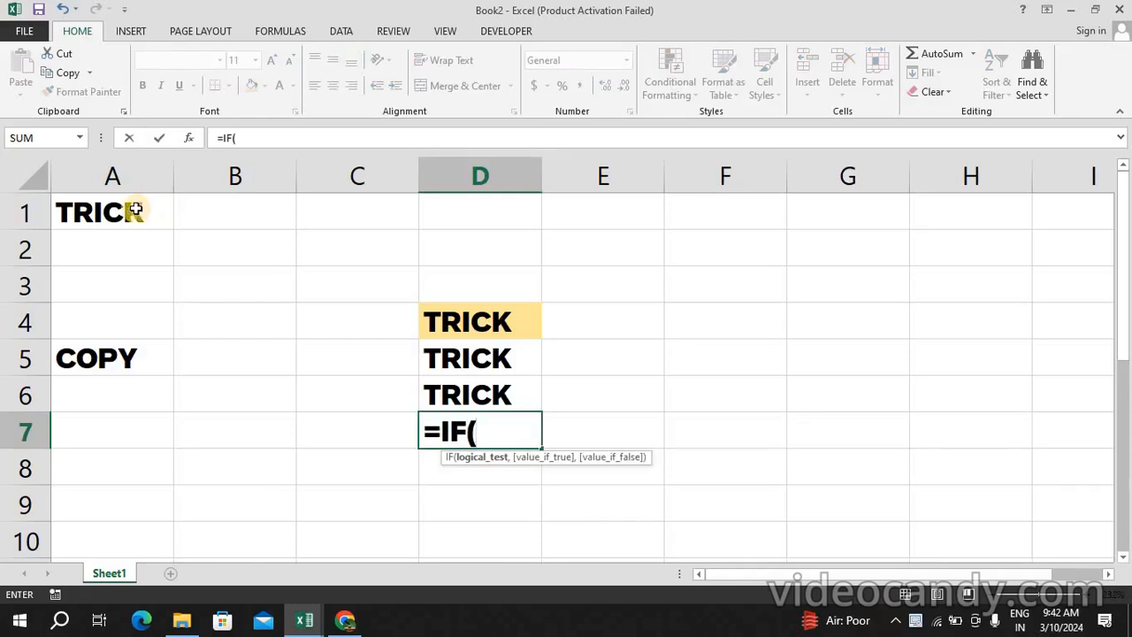
pyautogui.click(125, 207)
pyautogui.write('="",')
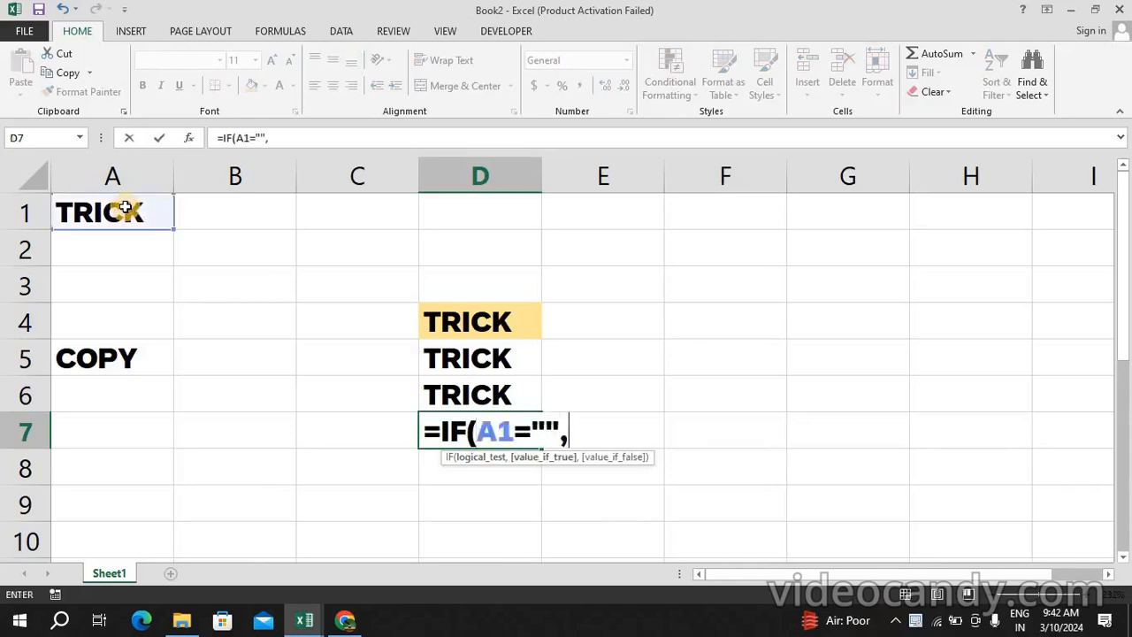
pyautogui.write('"",')
pyautogui.click(125, 208)
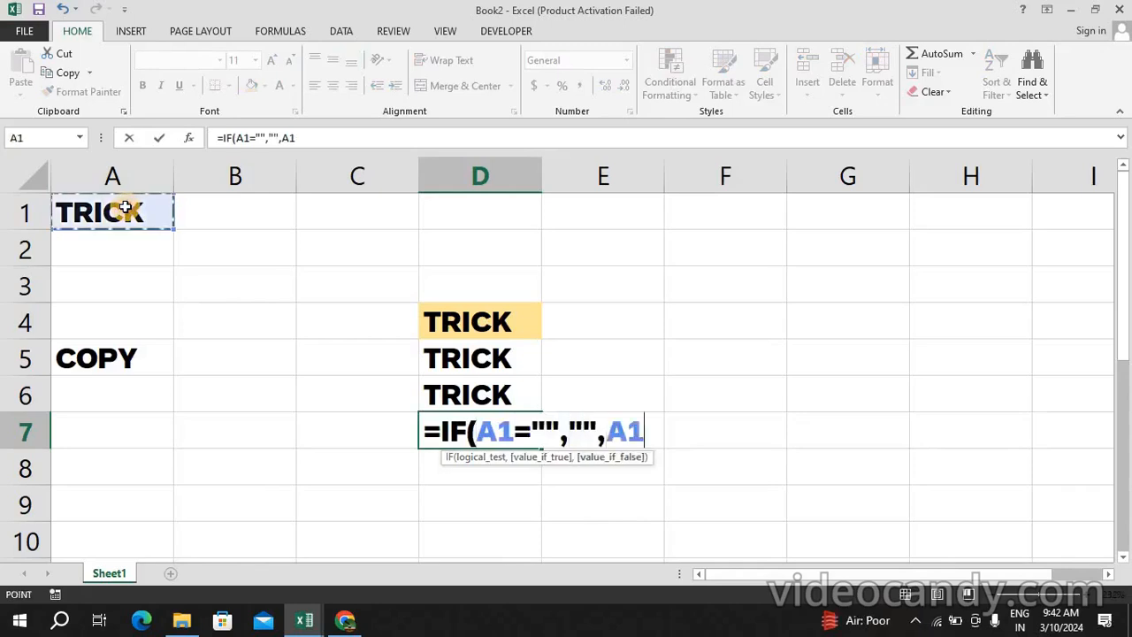
pyautogui.write(')')
pyautogui.press('Return')
# Step: Replace the content of cell A1 with the number 78
pyautogui.press('Up')
pyautogui.press('Up')
pyautogui.press('Up')
pyautogui.press('Up')
pyautogui.press('Up')
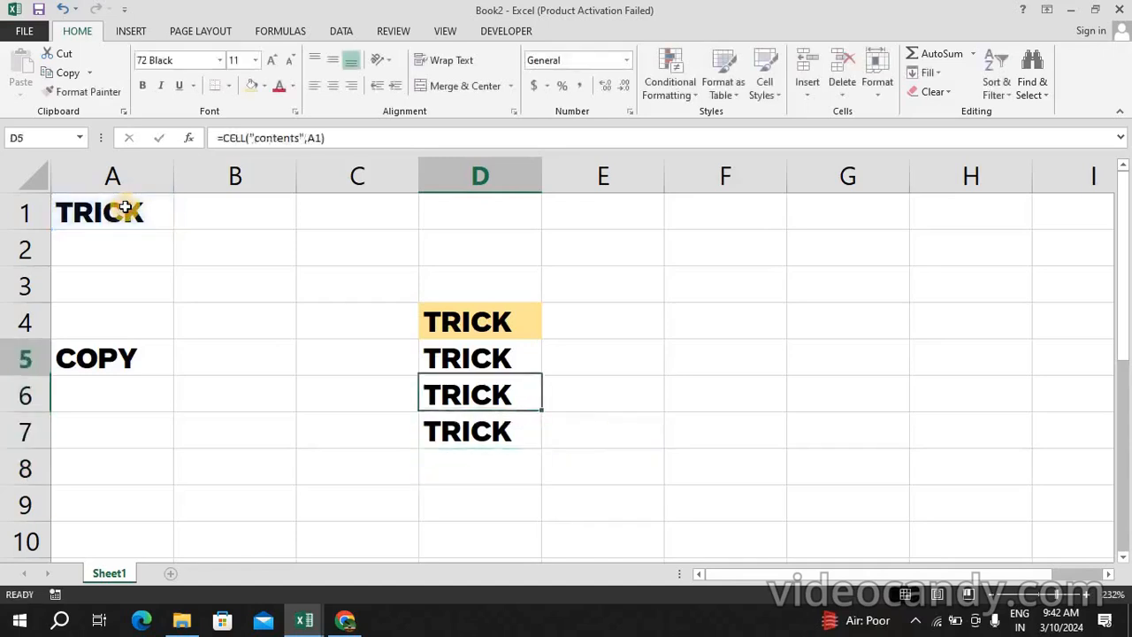
pyautogui.press('Left')
pyautogui.press('Left')
pyautogui.press('Left')
pyautogui.press('Up')
pyautogui.press('Up')
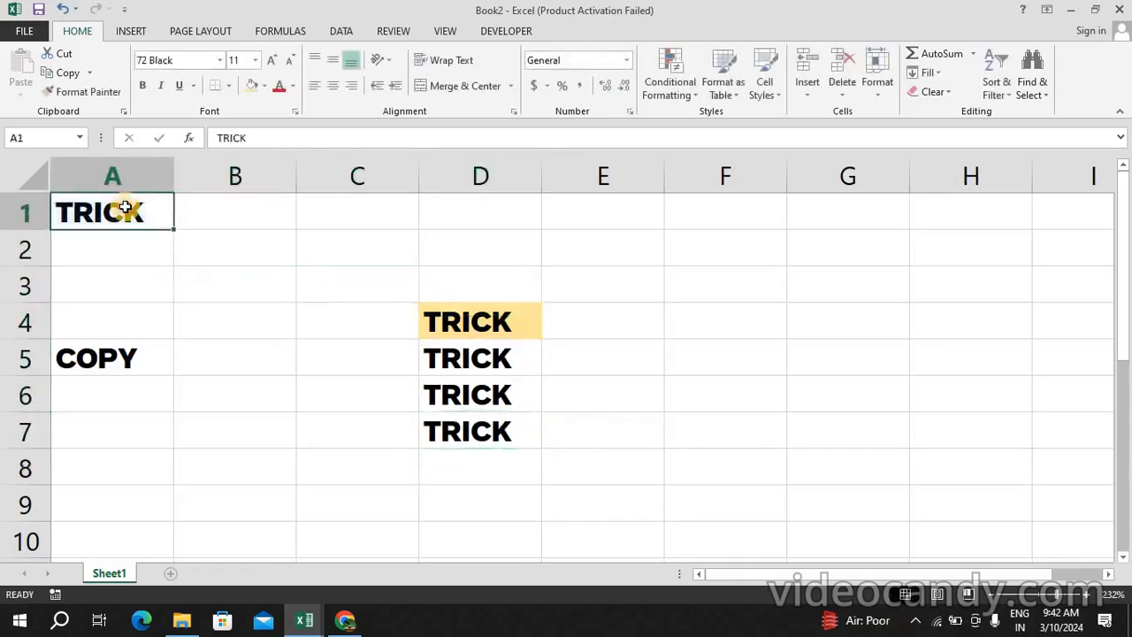
pyautogui.write('78')
pyautogui.press('Return')
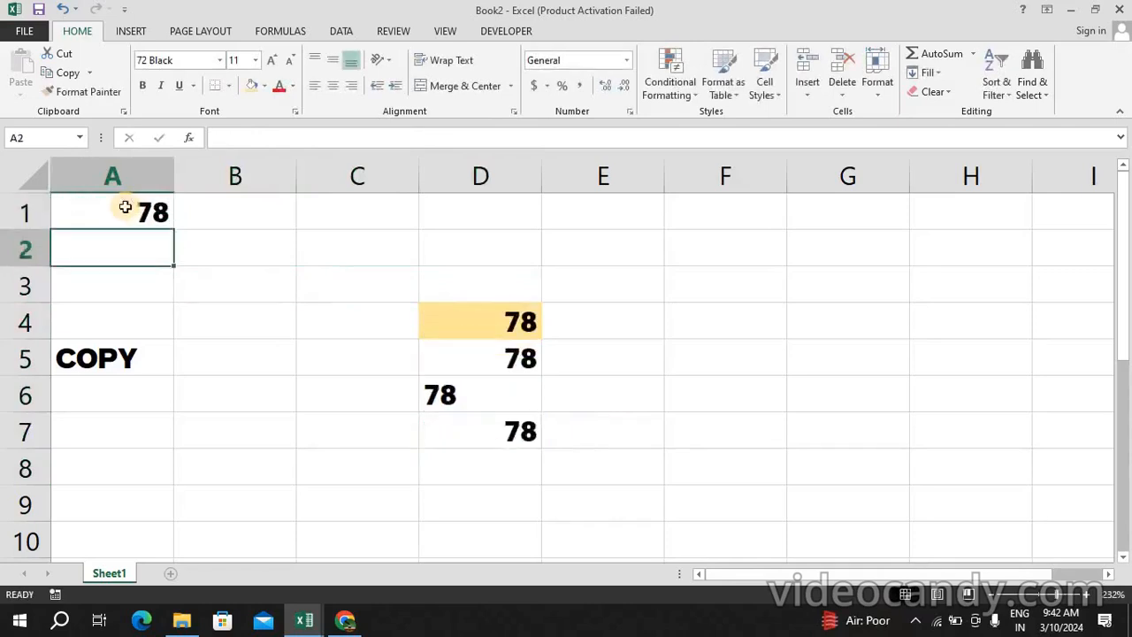
# Step: Examine the linked cell D4 and the CONCATENATE formula in D6, leaving both as they are
pyautogui.press('Right')
pyautogui.press('Right')
pyautogui.press('Right')
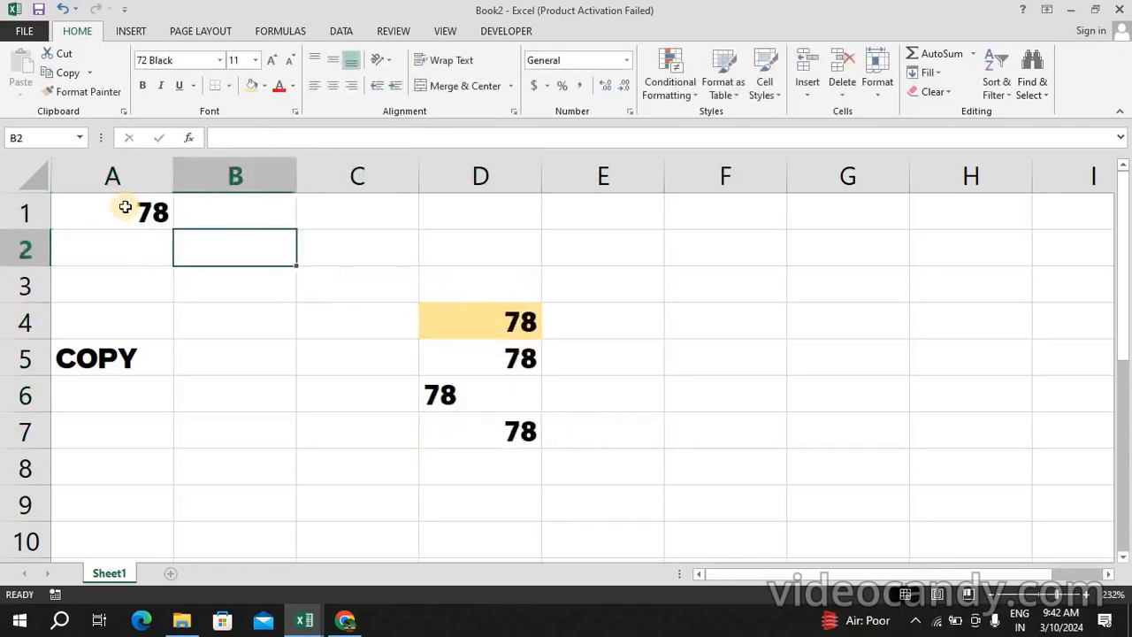
pyautogui.press('Down')
pyautogui.press('Down')
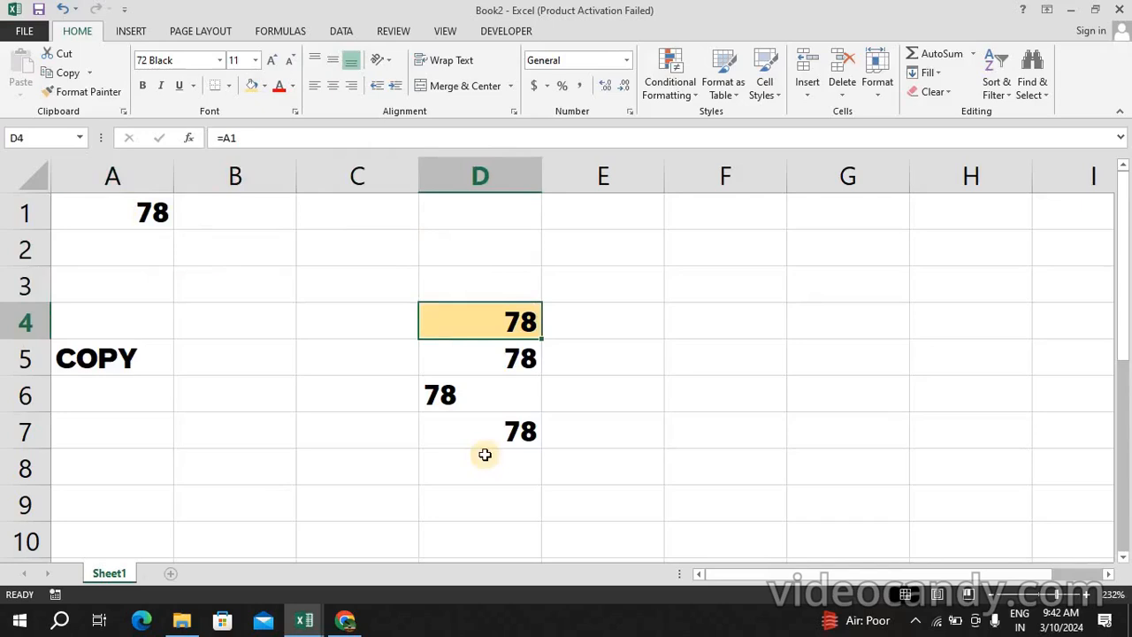
pyautogui.click(481, 397)
pyautogui.doubleClick(481, 397)
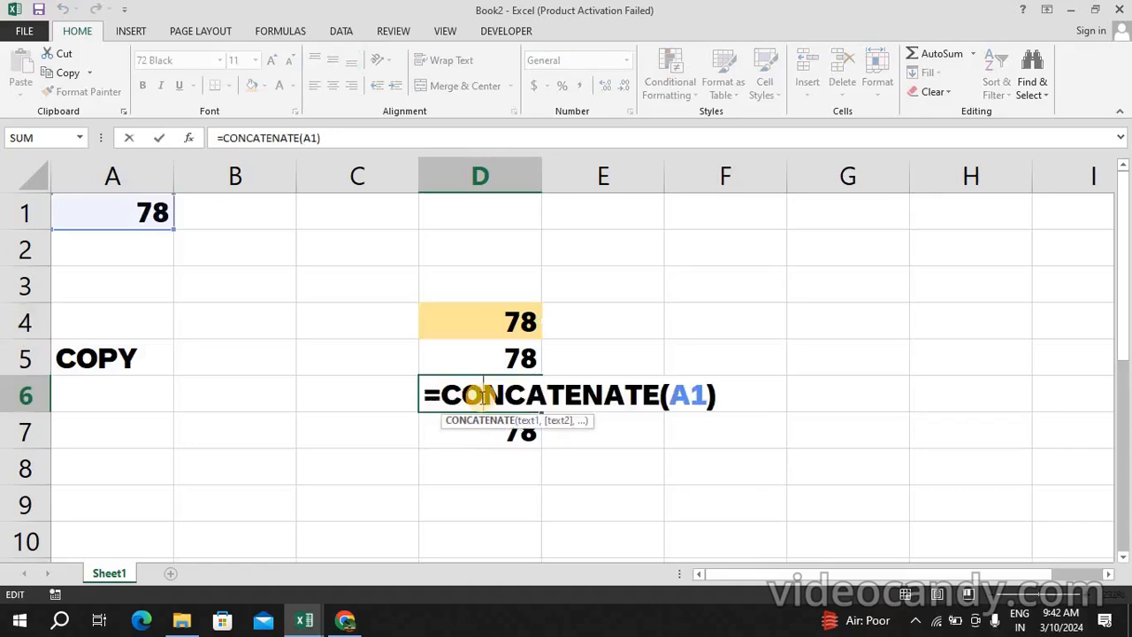
pyautogui.press('Return')
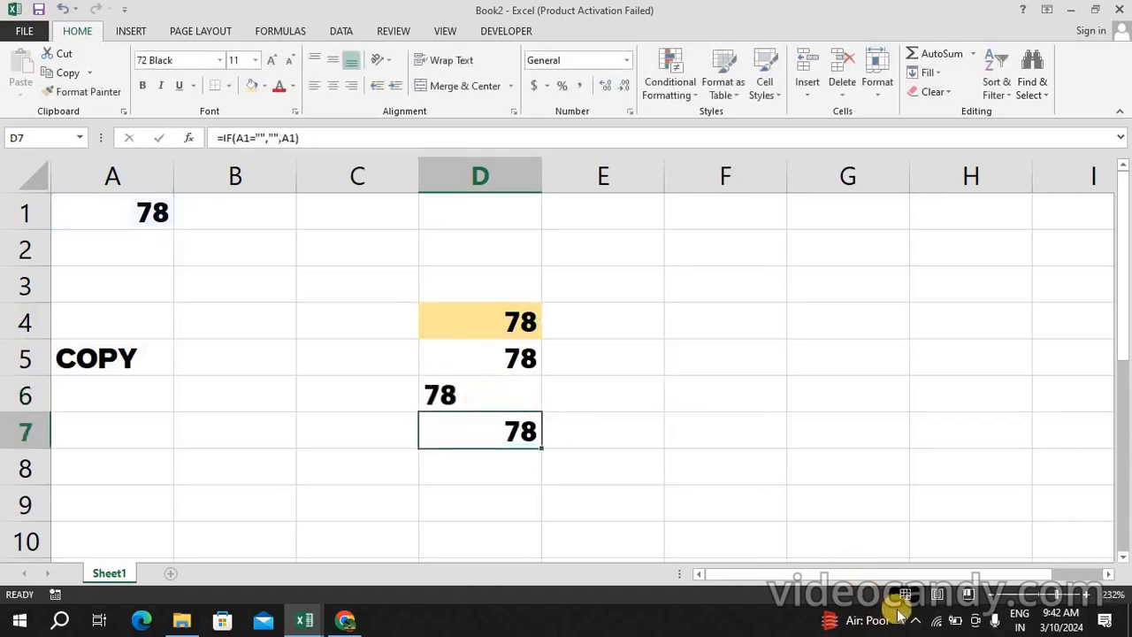
pyautogui.click(911, 623)
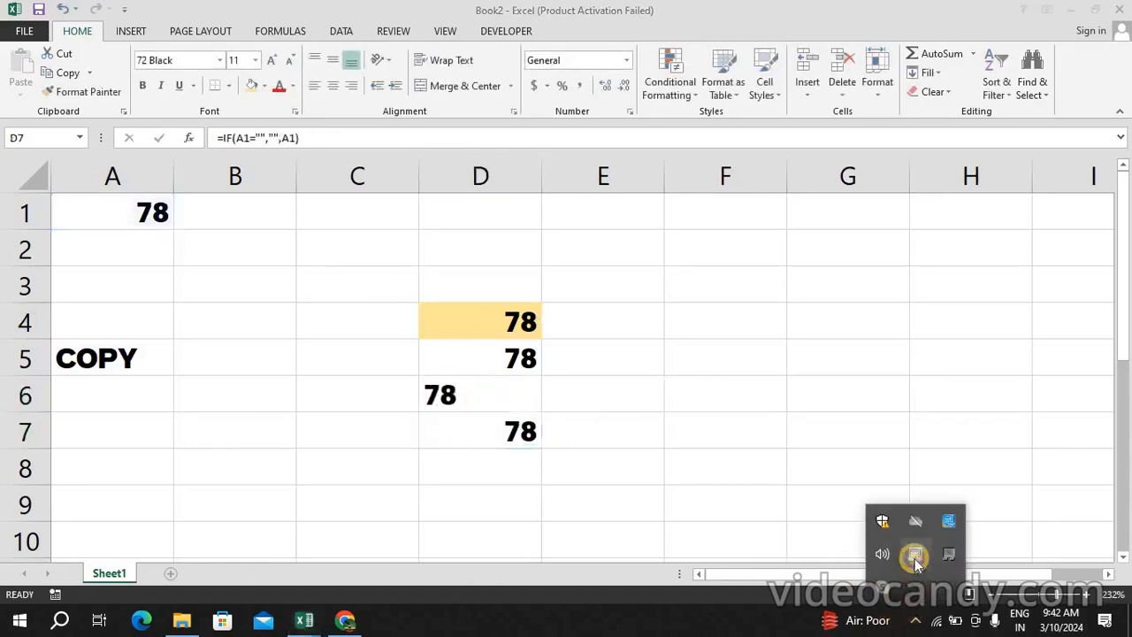